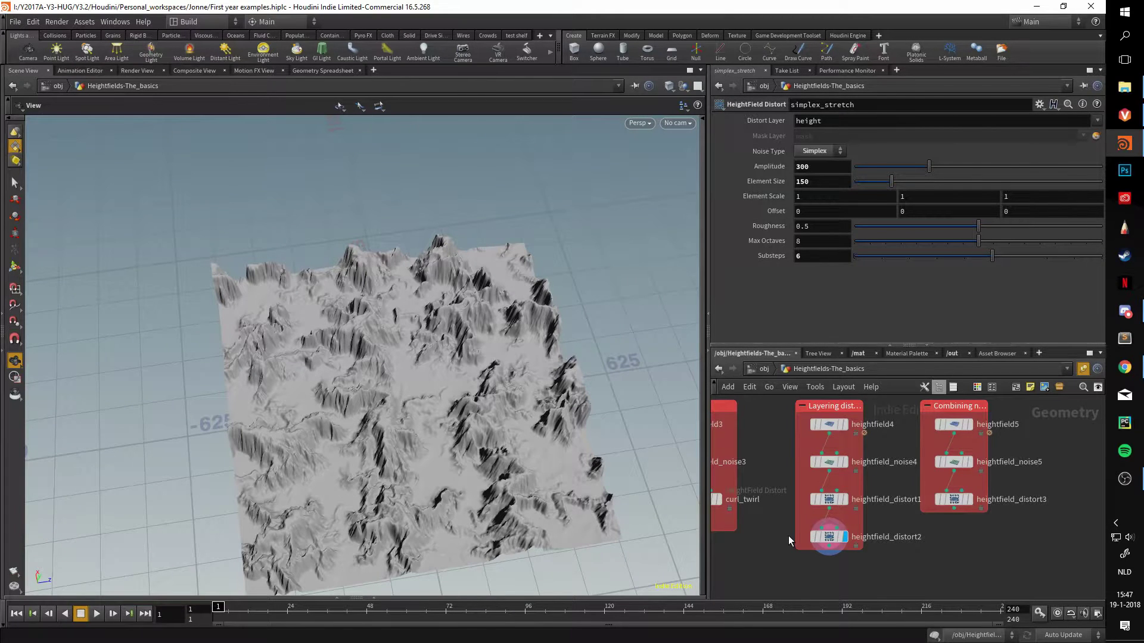
- Display heightfield_noise4's smooth sinusoid base terrain and orbit around it
left_click(848, 466)
left_click_drag(545, 436, 507, 291, "alt")
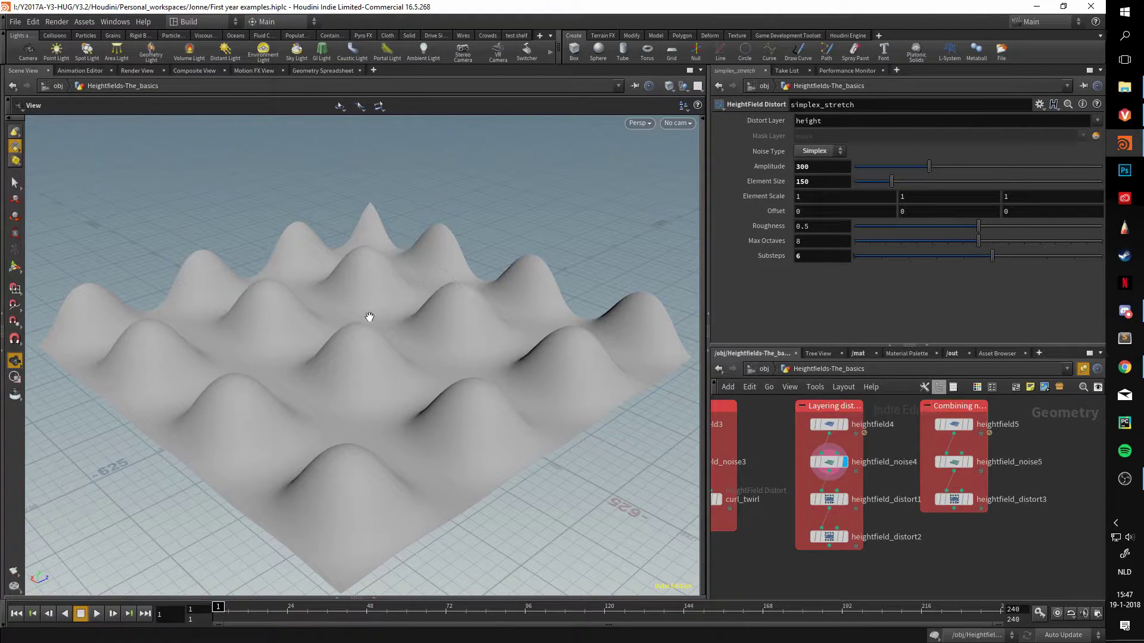
left_click(830, 463)
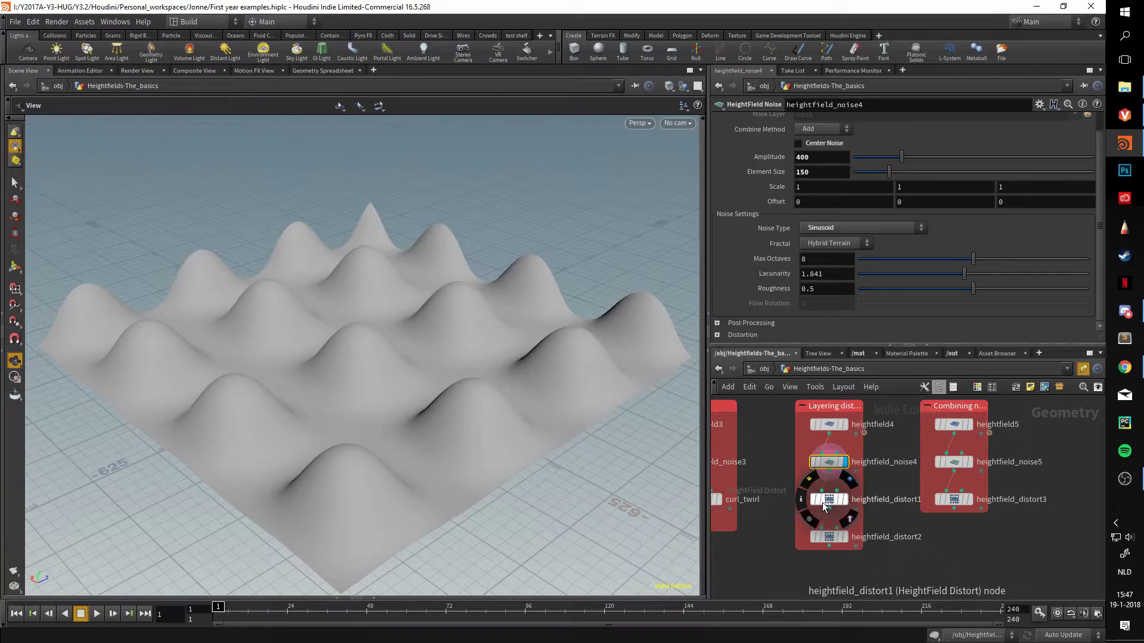
- Open heightfield_distort1's curl settings while displaying heightfield_distort2's fully distorted terrain at horizon level
left_click(828, 500)
left_click(845, 538)
scroll(688, 484, "up", 10)
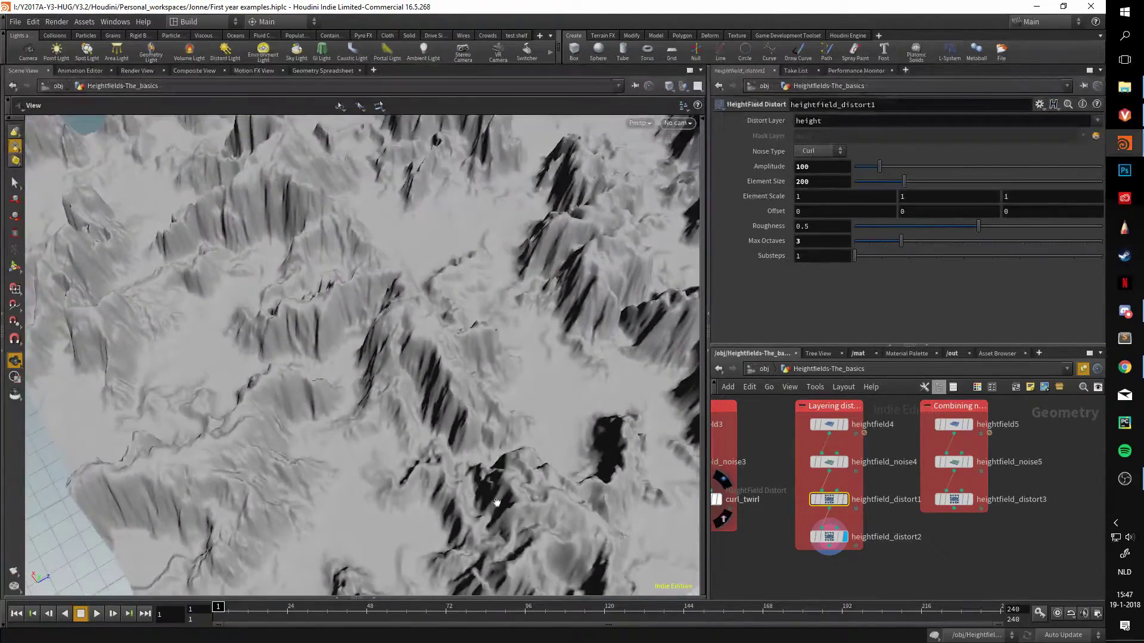
left_click_drag(497, 502, 533, 434)
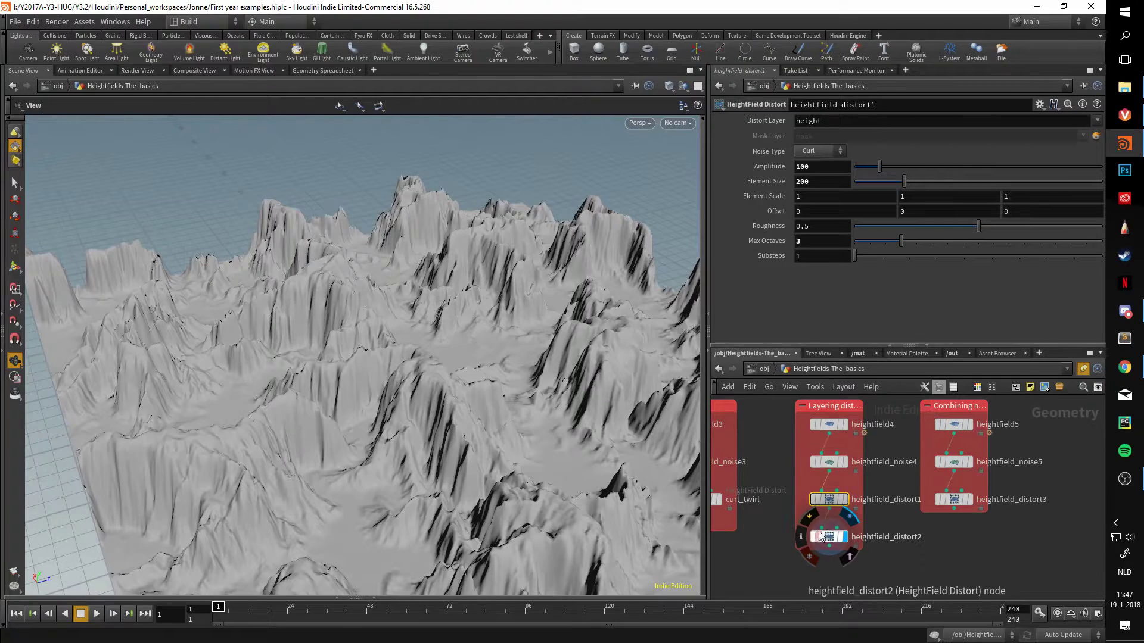
- Display heightfield_distort1 alone and raise its Max Octaves to 3 for finer curl detail
left_click(846, 503)
scroll(523, 429, "up", 6)
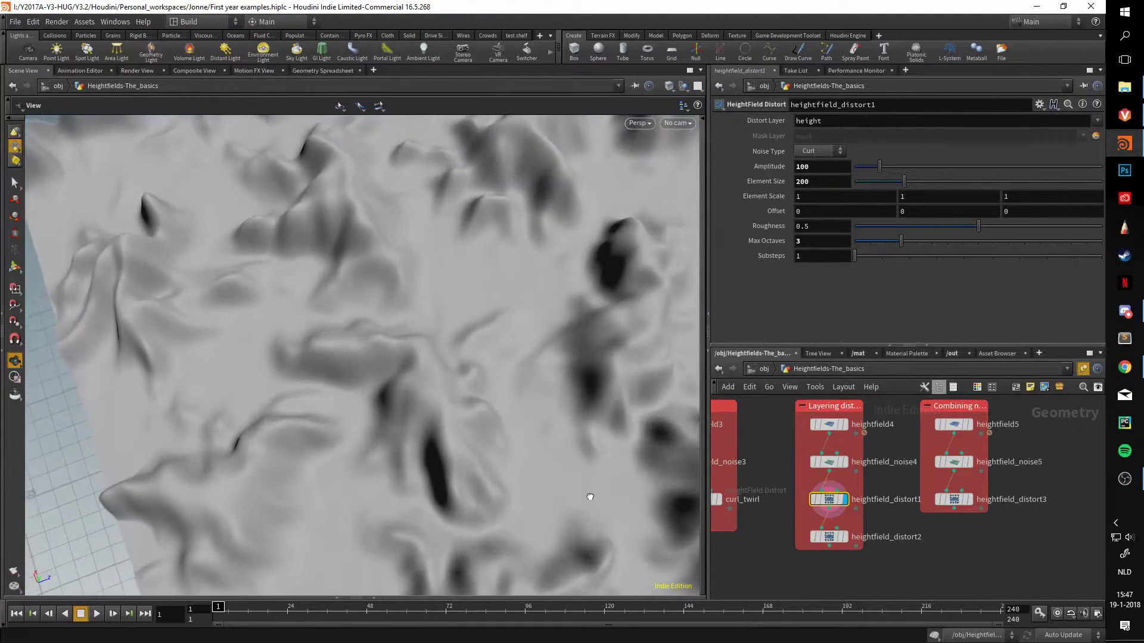
left_click_drag(593, 502, 530, 430)
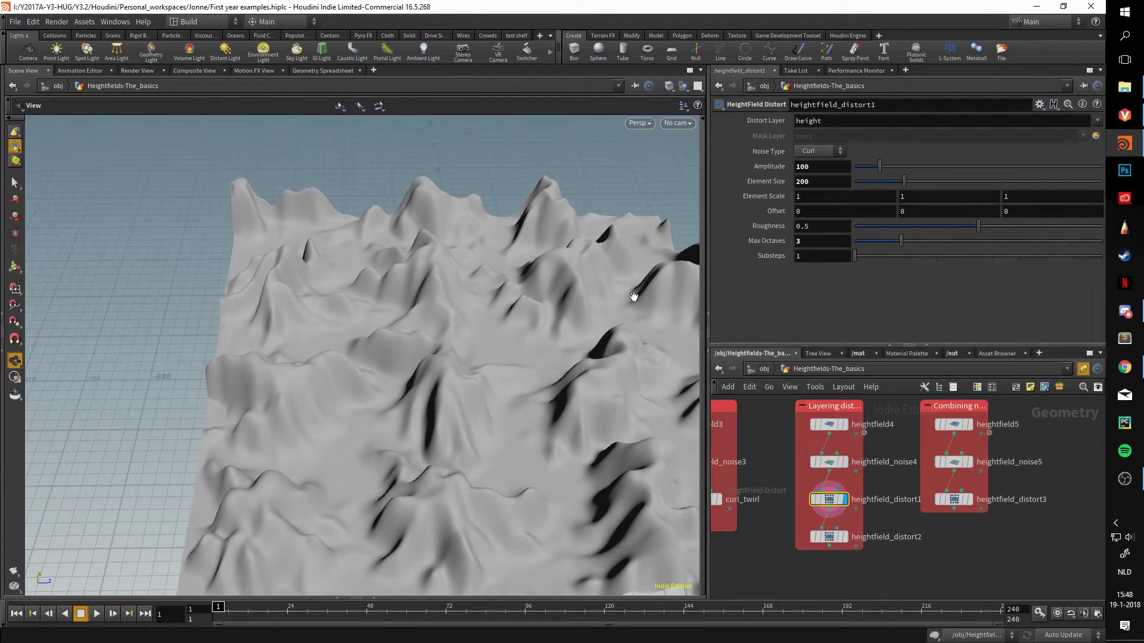
left_click_drag(523, 345, 560, 327)
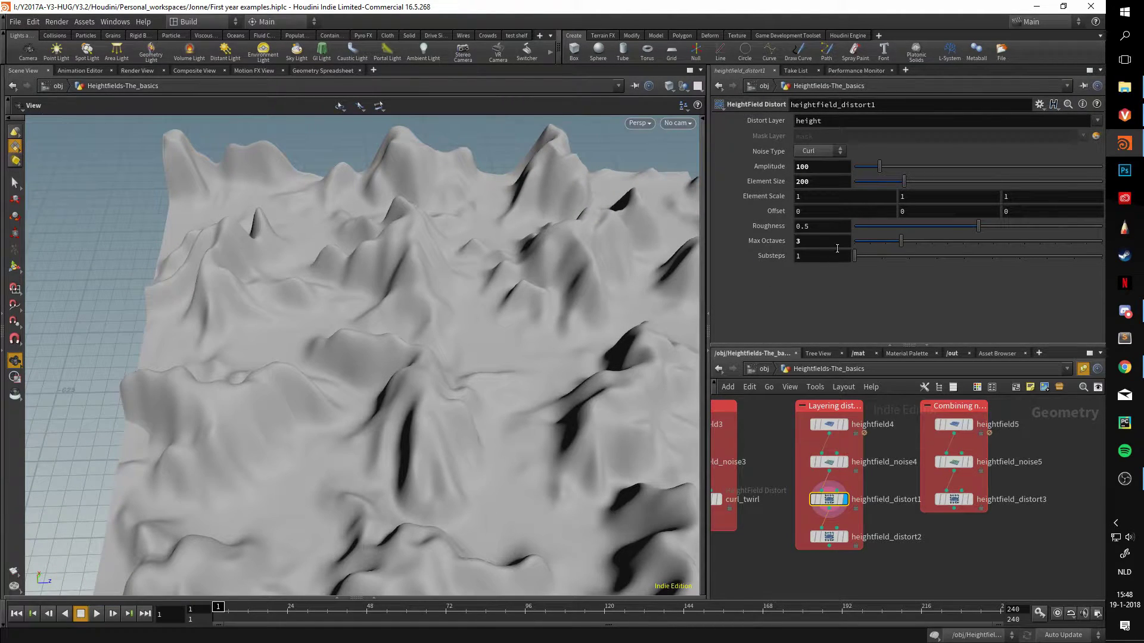
mouse_move(907, 241)
left_mouse_down()
mouse_move(946, 243)
mouse_move(877, 234)
mouse_move(954, 227)
mouse_move(898, 231)
left_mouse_up()
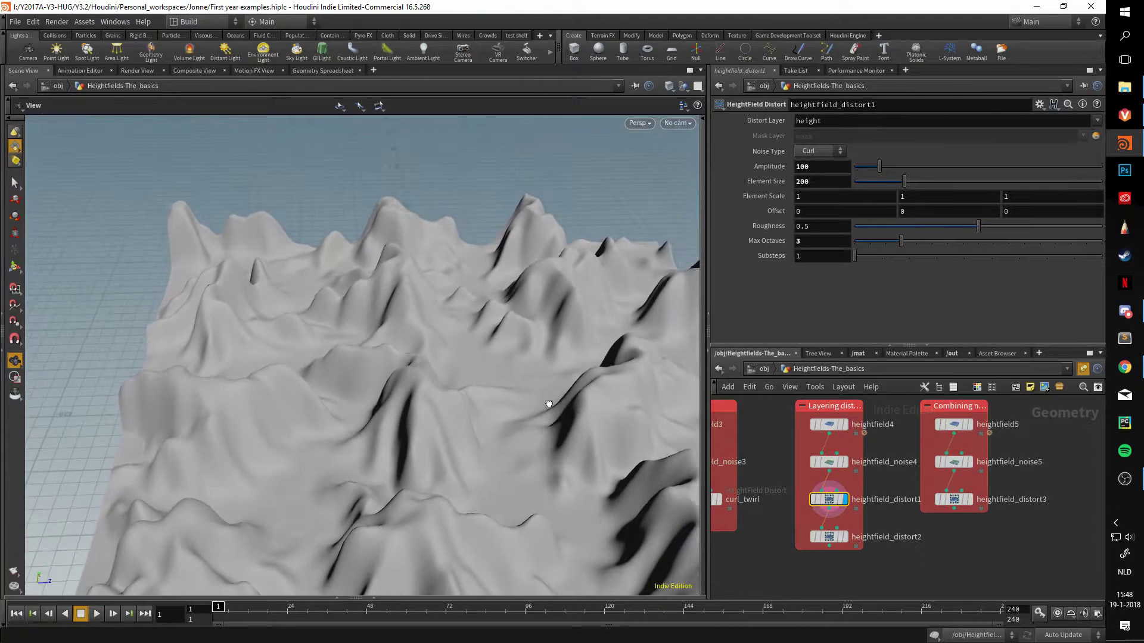
left_click_drag(446, 405, 472, 324)
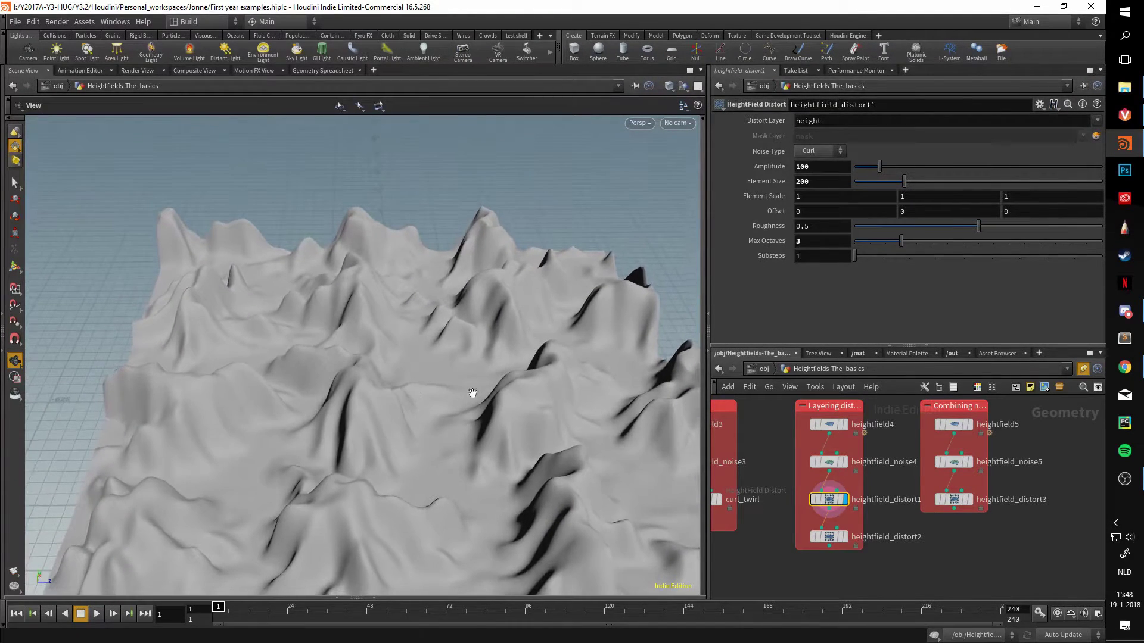
- Display and select heightfield_distort2, reviewing its Amplitude 38, Element Size 100 curl settings
left_click(848, 542)
left_click(827, 540)
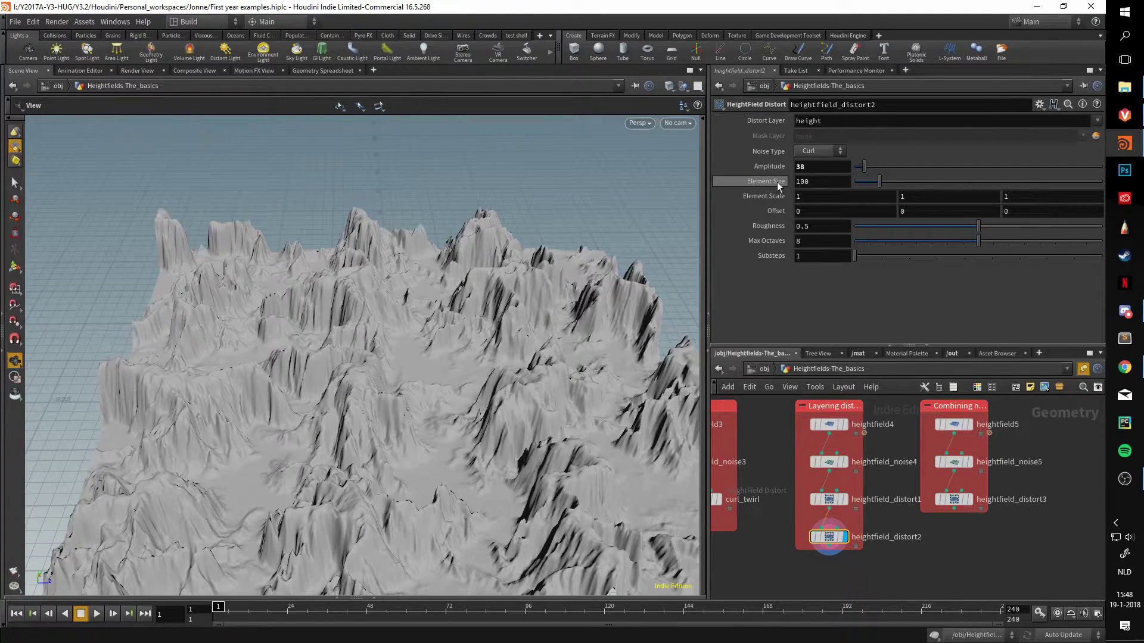
mouse_move(778, 172)
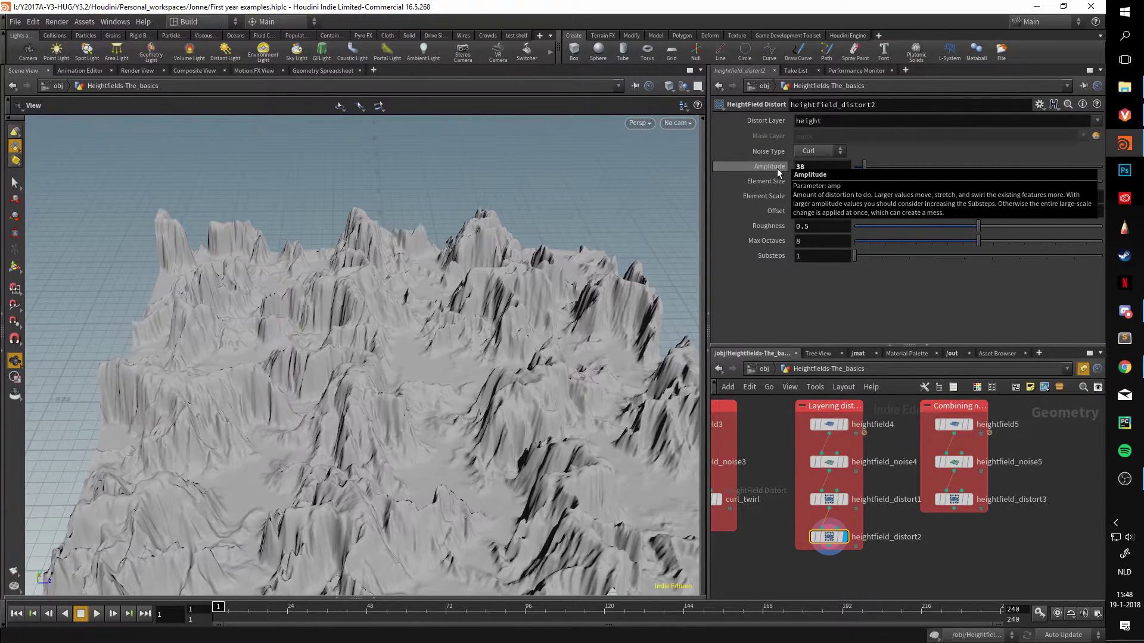
left_click_drag(667, 309, 481, 361, "alt")
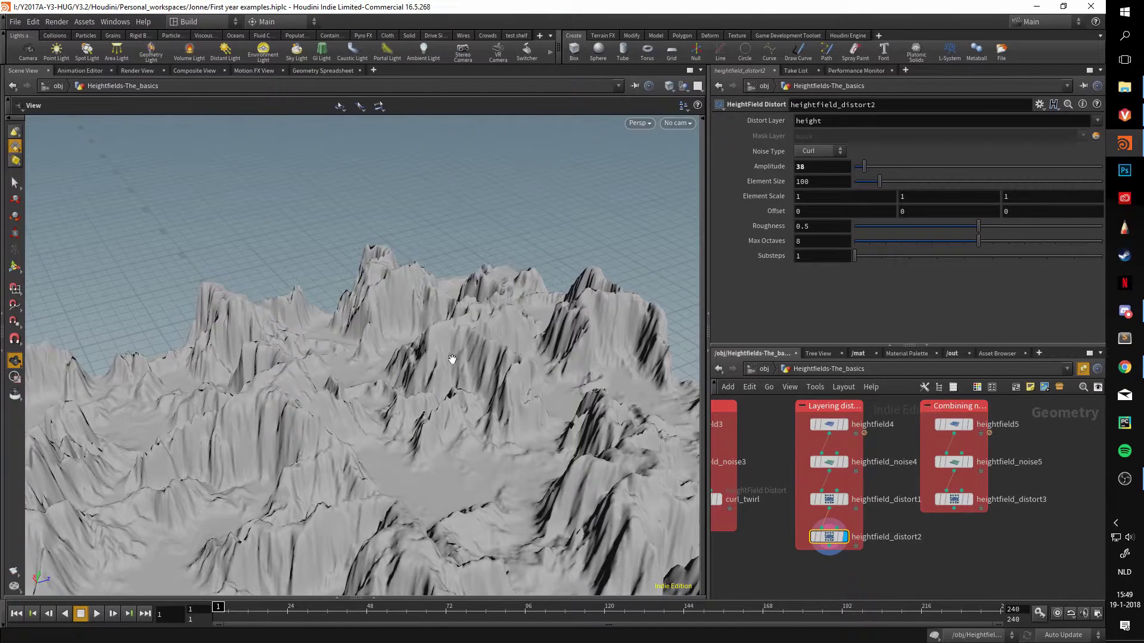
- Select heightfield_distort1 and set its Offset to 260, 0, 100, undoing a stray Y change
left_click(828, 499)
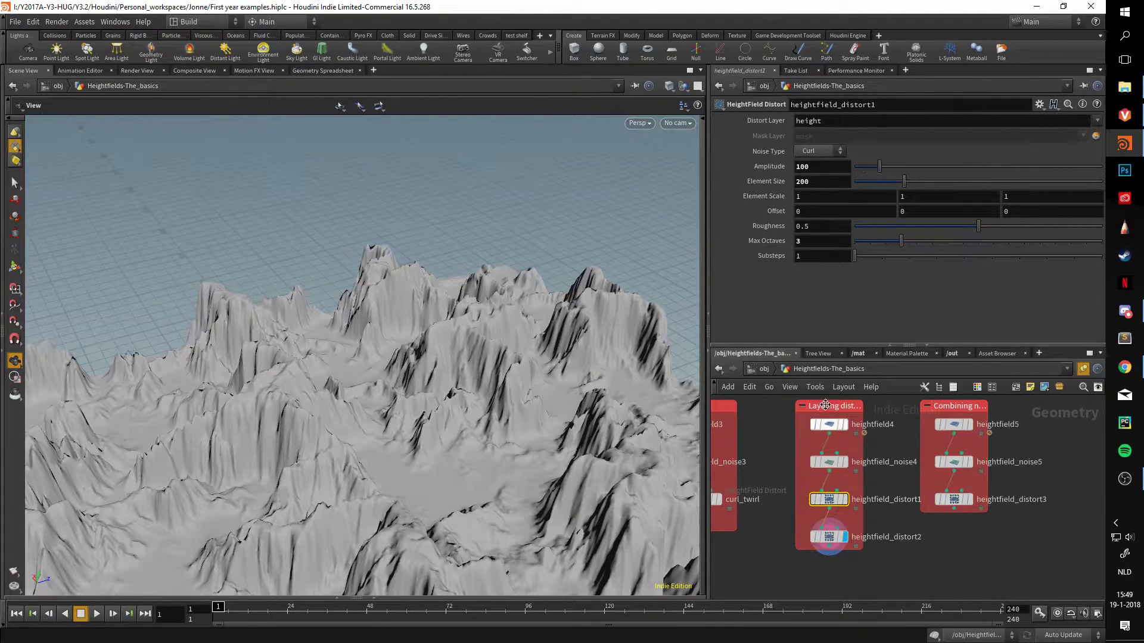
left_click_drag(511, 331, 491, 267)
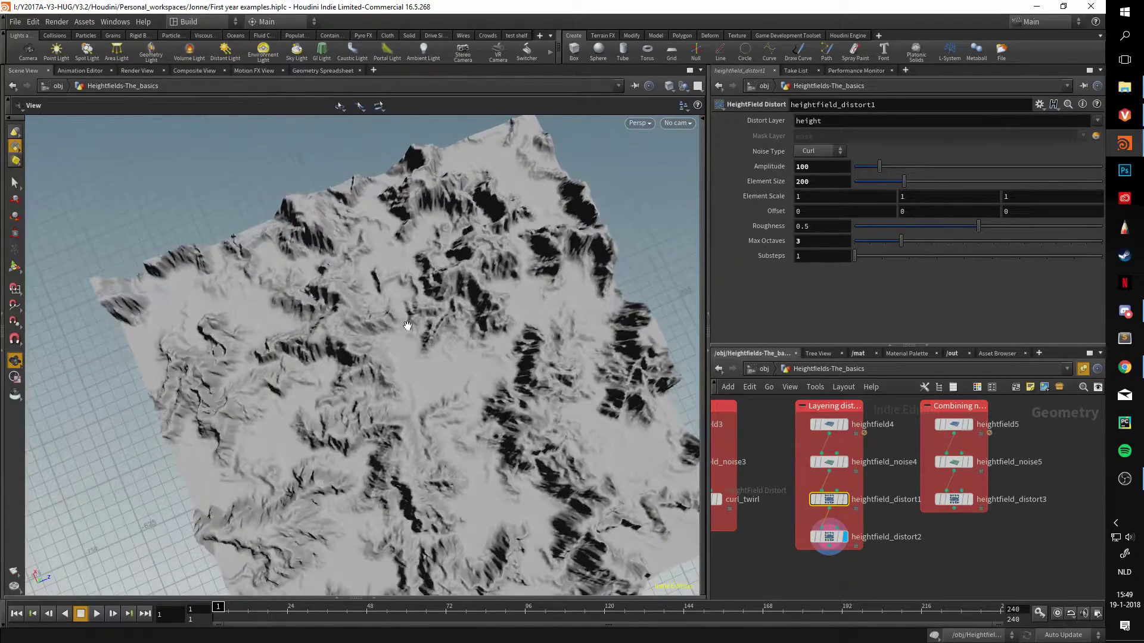
left_click_drag(451, 454, 441, 345)
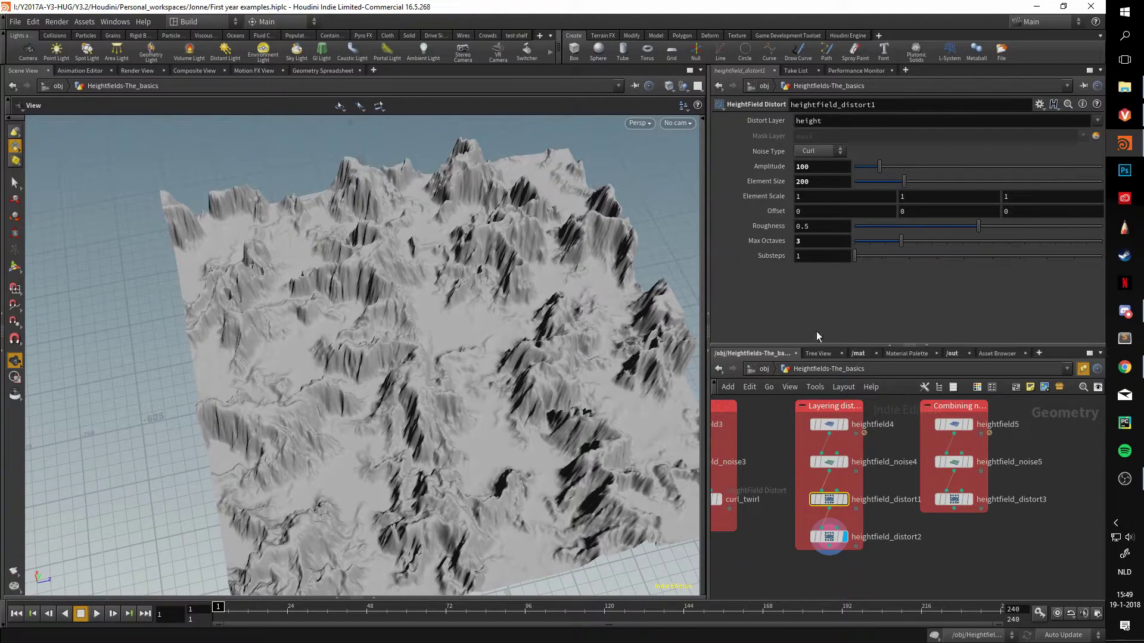
mouse_move(824, 499)
middle_click_drag(818, 212, 1001, 160)
middle_click_drag(907, 212, 1078, 165)
key("ctrl+z")
left_click_drag(536, 334, 544, 306)
left_click_drag(511, 368, 649, 428)
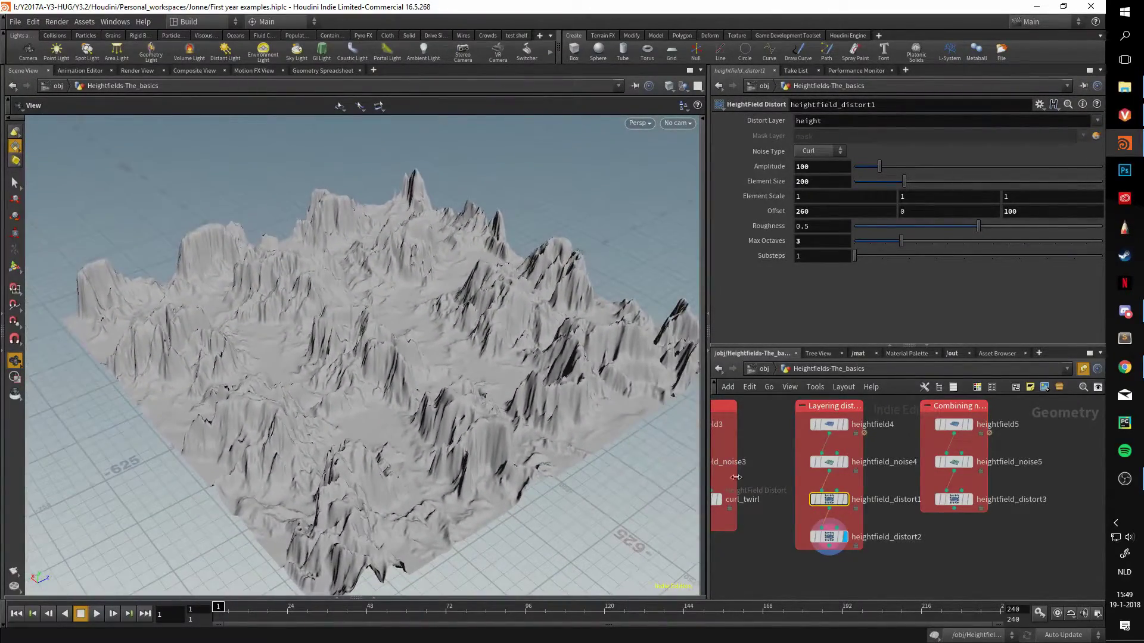
- Select heightfield_distort2 and set its Offset X to 120 and Z to -70
left_click(829, 537)
middle_click_drag(814, 212, 914, 174)
middle_click_drag(1027, 212, 825, 250)
left_click_drag(595, 334, 500, 370)
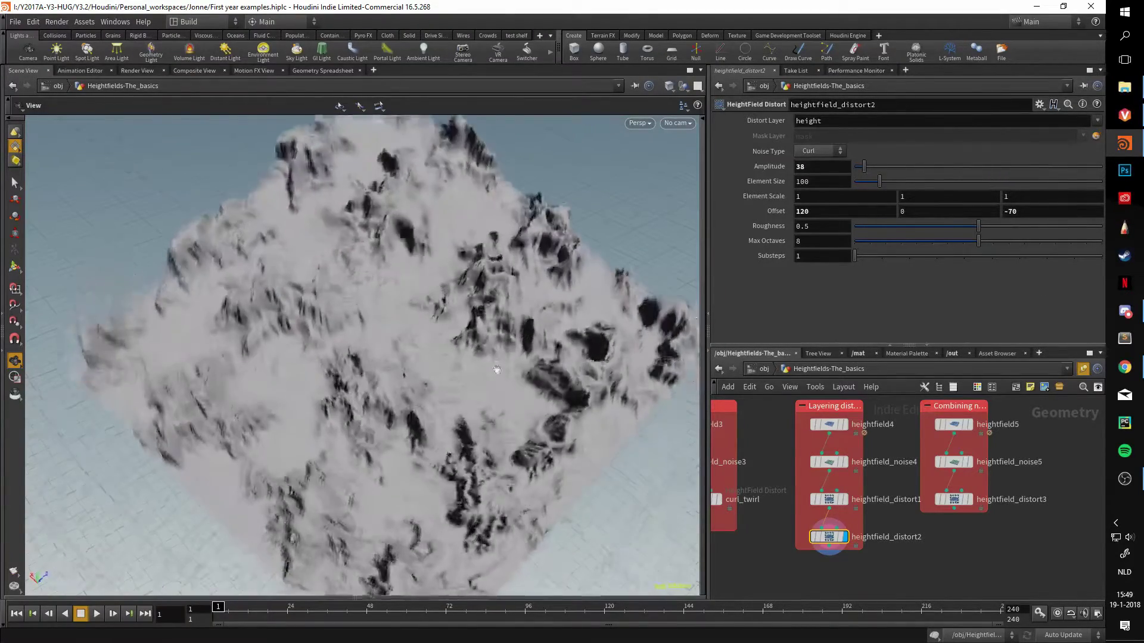
scroll(484, 312, "up", 5)
left_click_drag(439, 350, 449, 324)
- Switch heightfield_distort1 to Simplex noise with Amplitude 212
mouse_move(833, 503)
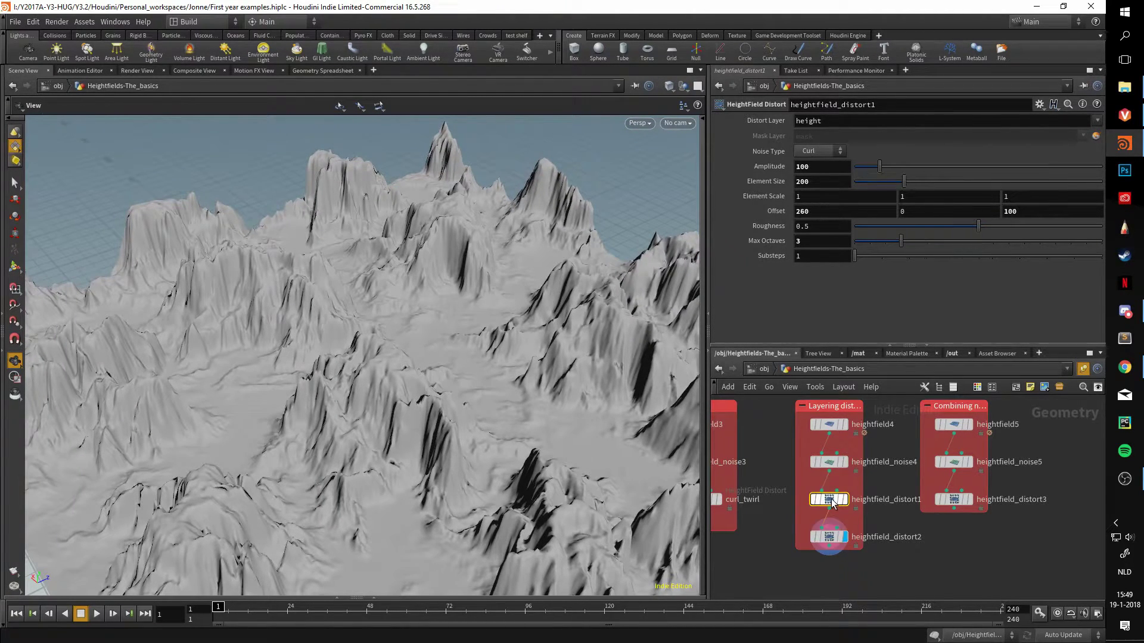
left_click(826, 501)
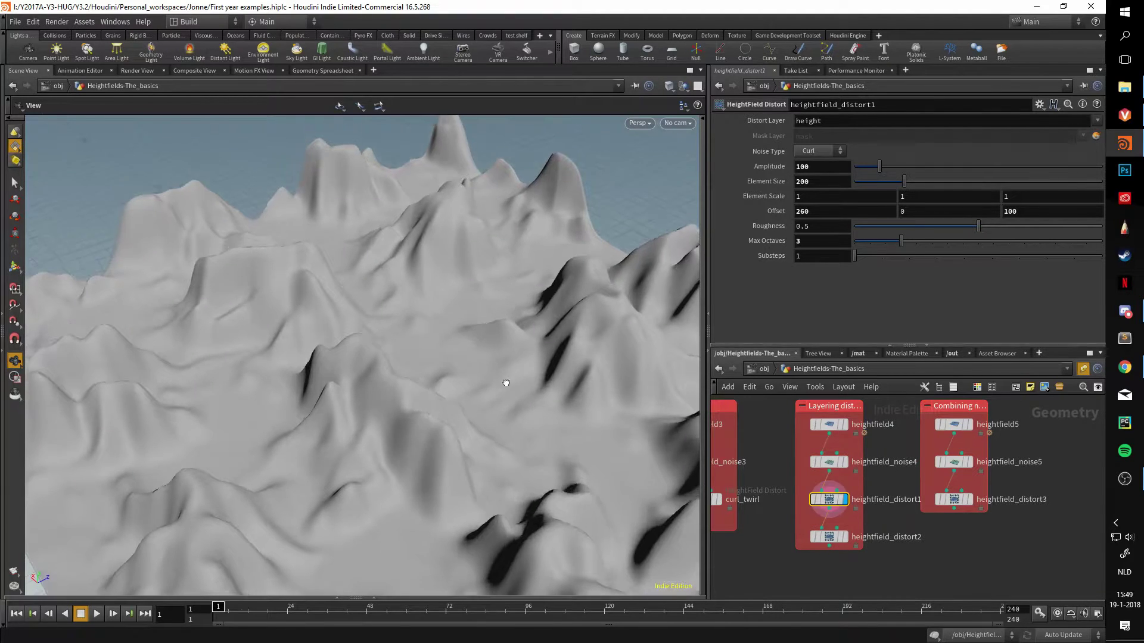
left_click_drag(503, 383, 465, 253)
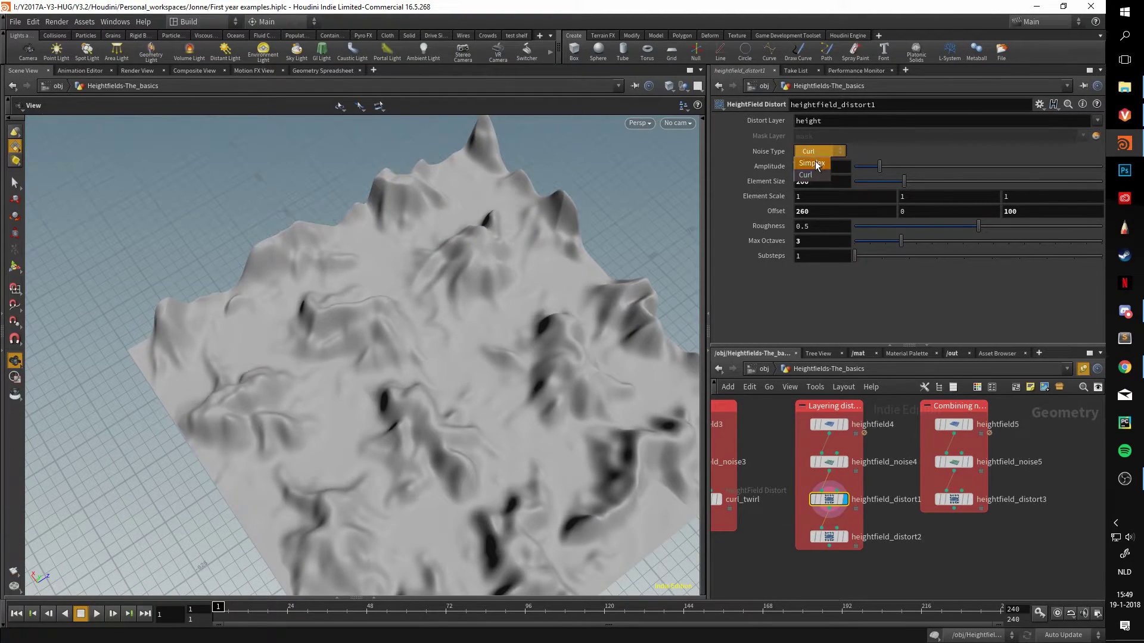
left_click(813, 163)
left_click_drag(464, 334, 466, 387)
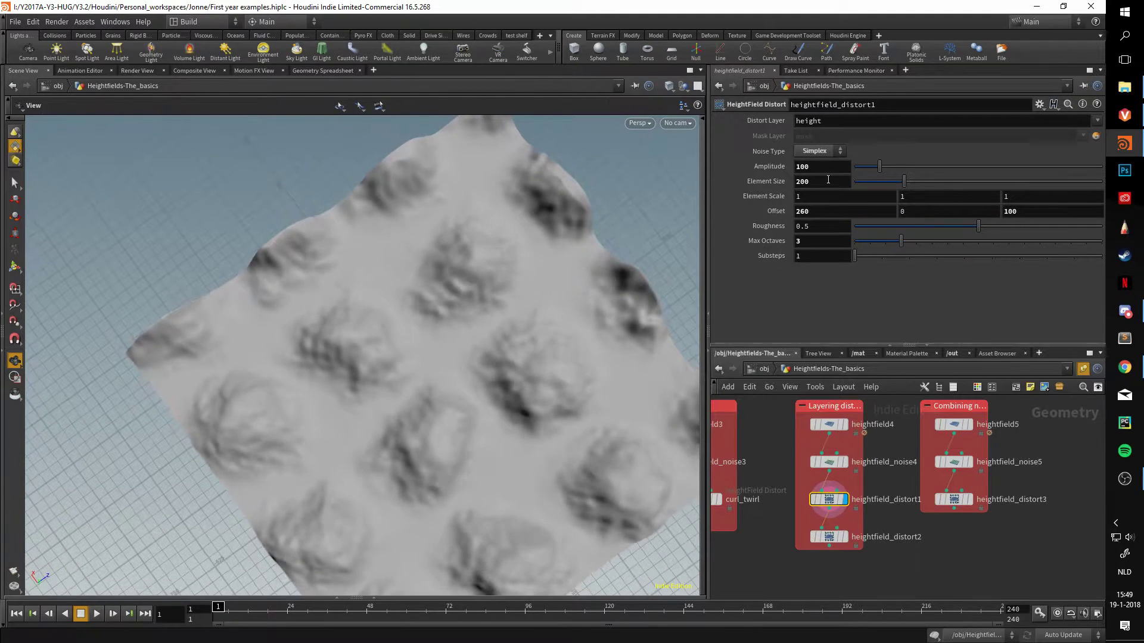
left_click_drag(879, 167, 907, 171)
left_click_drag(443, 358, 407, 287)
- Display and select heightfield_distort2 to view the complete twice-distorted mountain terrain
left_click(844, 537)
left_click_drag(525, 388, 548, 473)
left_click(828, 536)
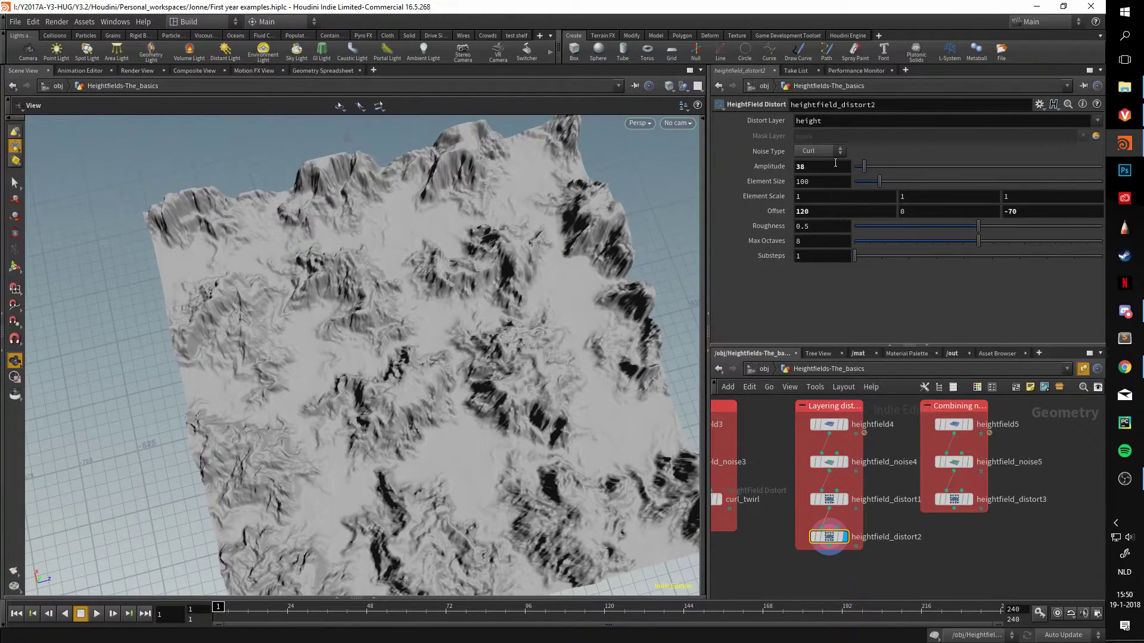
left_click_drag(476, 415, 443, 353)
mouse_move(978, 464)
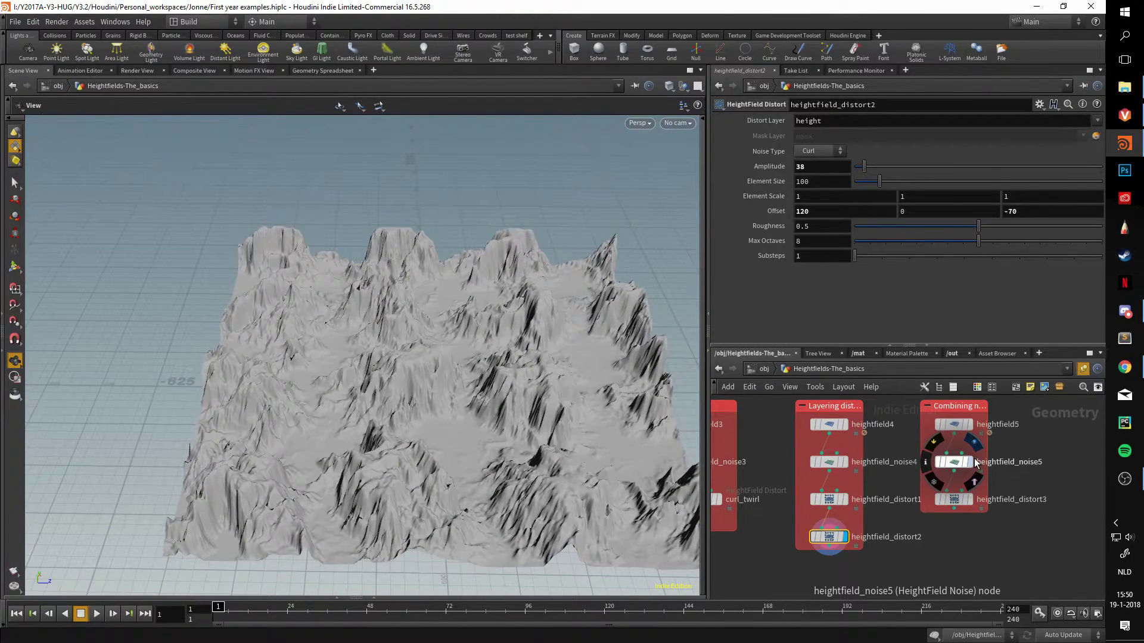
- Display heightfield_noise5's Worley terrain, then the distort node's output, orbiting to compare them
left_click(976, 463)
left_click(953, 462)
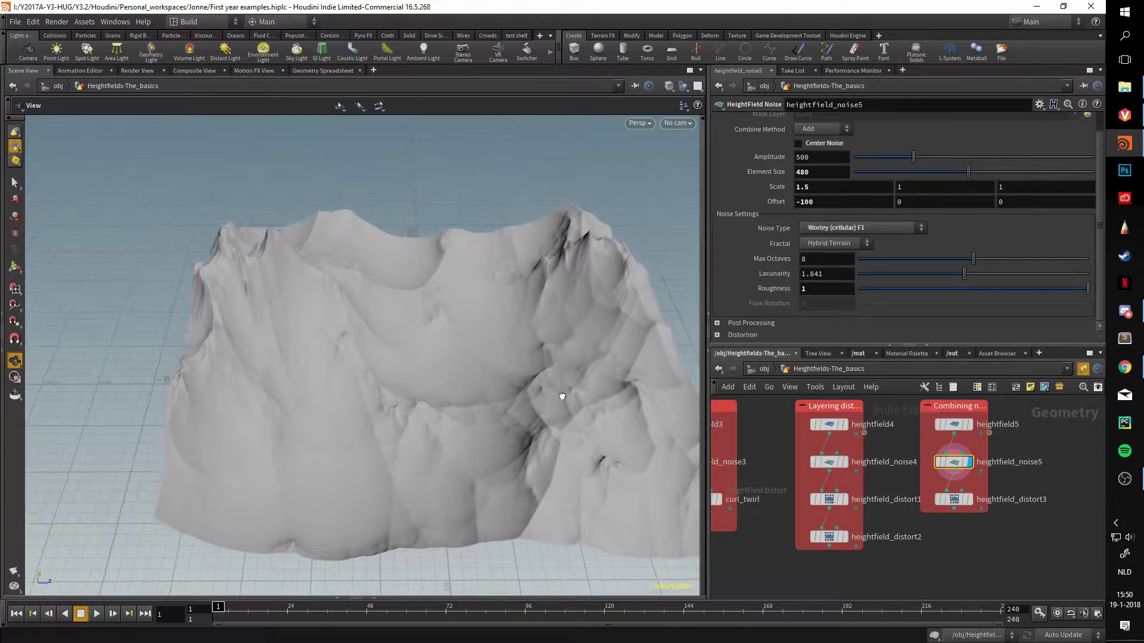
left_click_drag(562, 396, 426, 440)
mouse_move(954, 463)
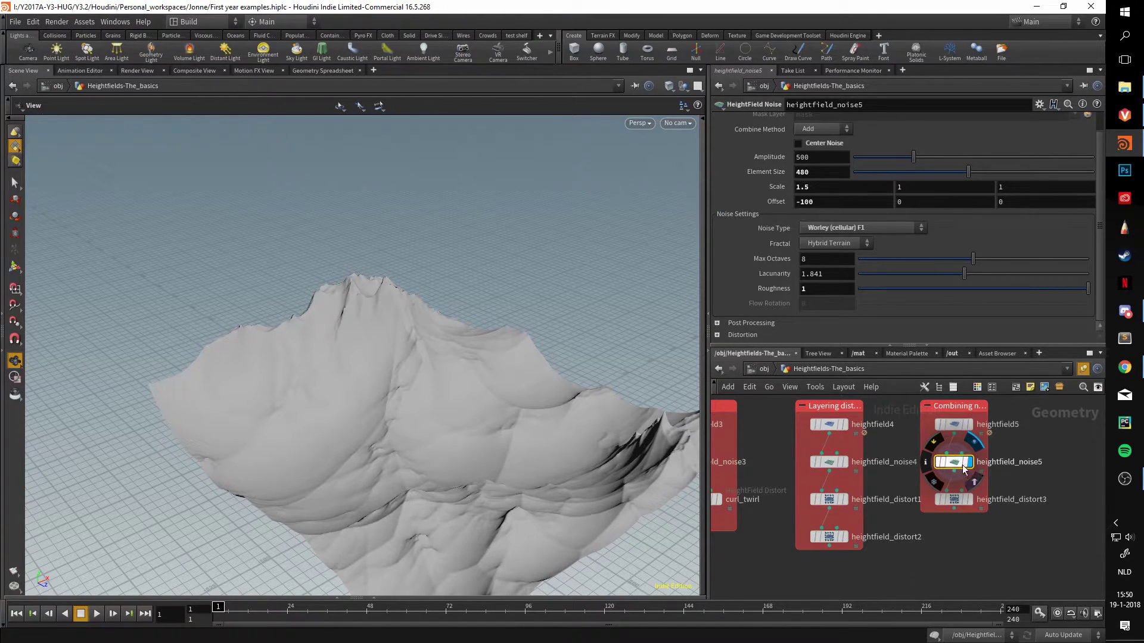
left_click_drag(521, 449, 524, 375)
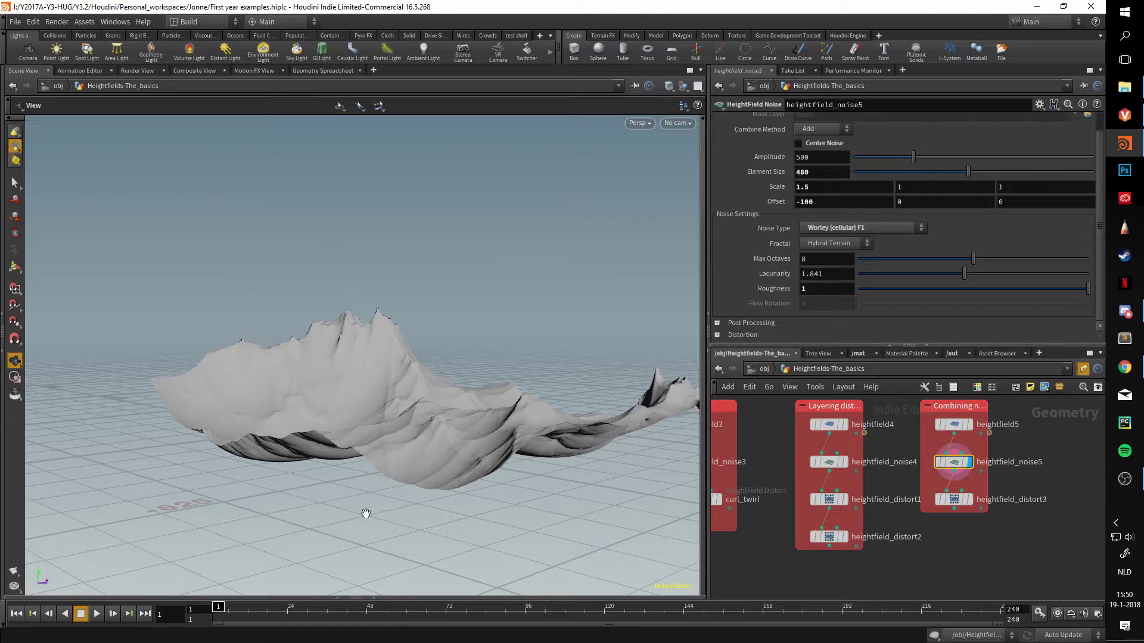
left_click(969, 499)
left_click(952, 500)
left_click_drag(448, 417, 326, 344)
left_click_drag(527, 447, 470, 369)
right_click_drag(470, 369, 487, 322)
- Reselect heightfield_noise5 and bring its Offset back to 0
left_click(954, 461)
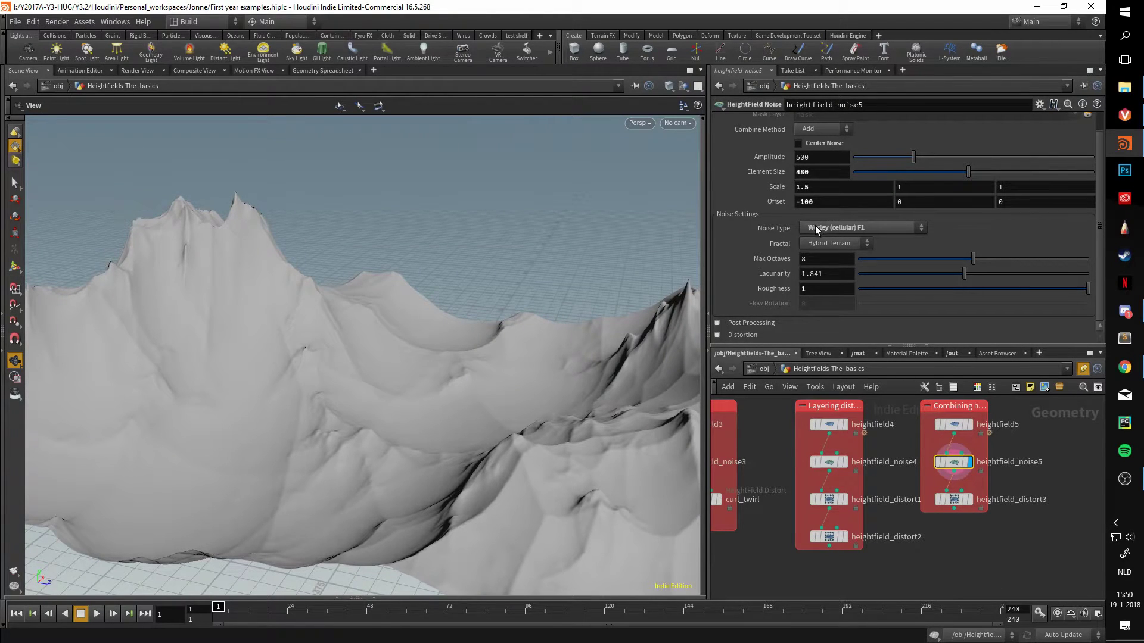
mouse_move(815, 188)
middle_mouse_down()
mouse_move(845, 187)
mouse_move(770, 182)
mouse_move(816, 187)
middle_mouse_up()
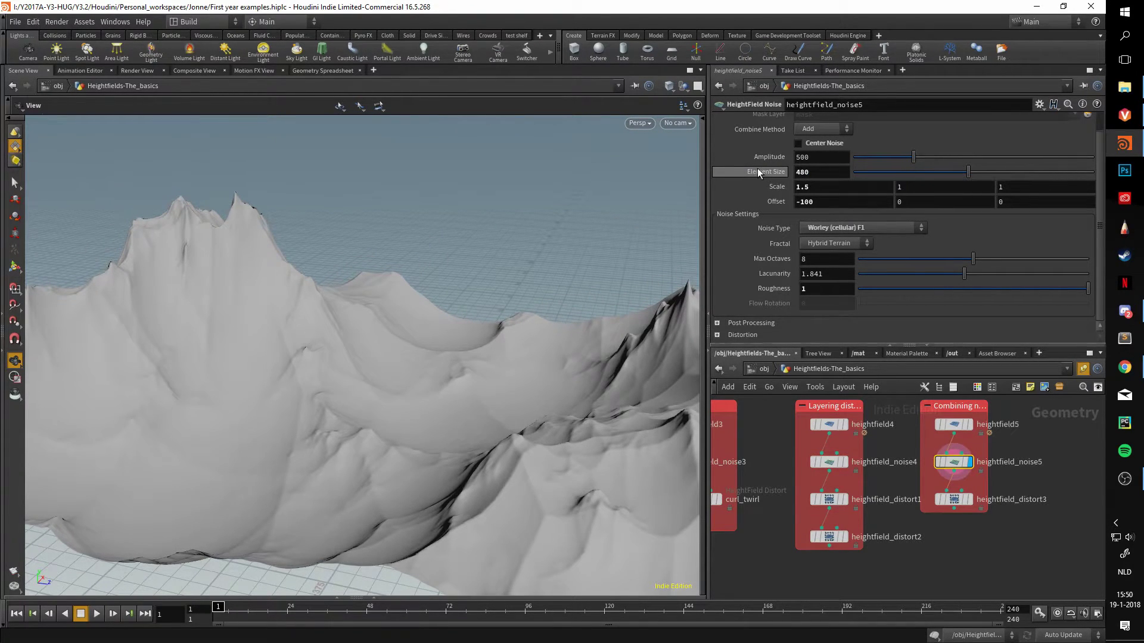
middle_click_drag(828, 200, 857, 149)
left_click_drag(587, 334, 487, 428)
right_click_drag(487, 427, 491, 293)
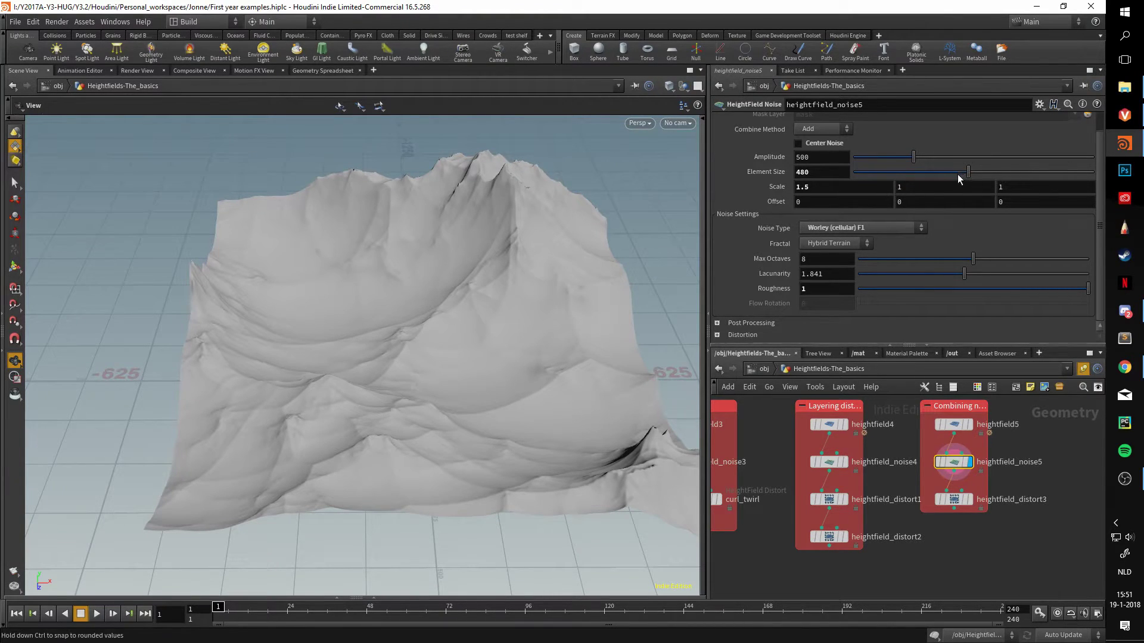
- Set heightfield_noise5's Offset to 780, 0, 230 with Roughness 1, inspecting the jagged ridges
middle_click_drag(813, 203, 37, 175)
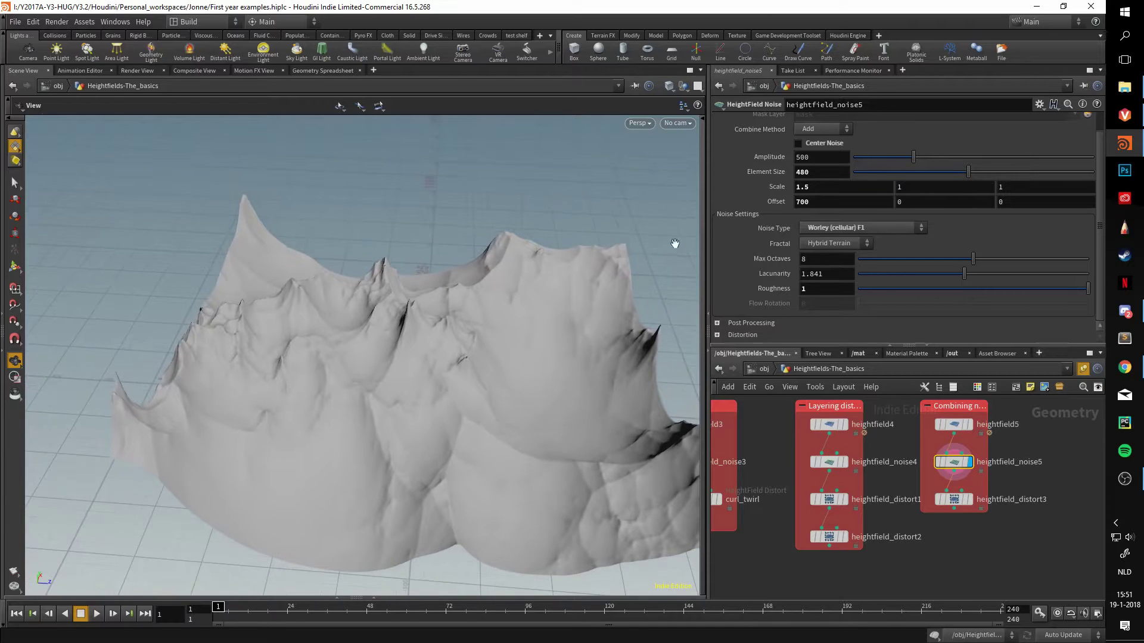
middle_click_drag(1026, 201, 1123, 156)
left_click_drag(396, 308, 265, 263)
left_click_drag(352, 315, 452, 333)
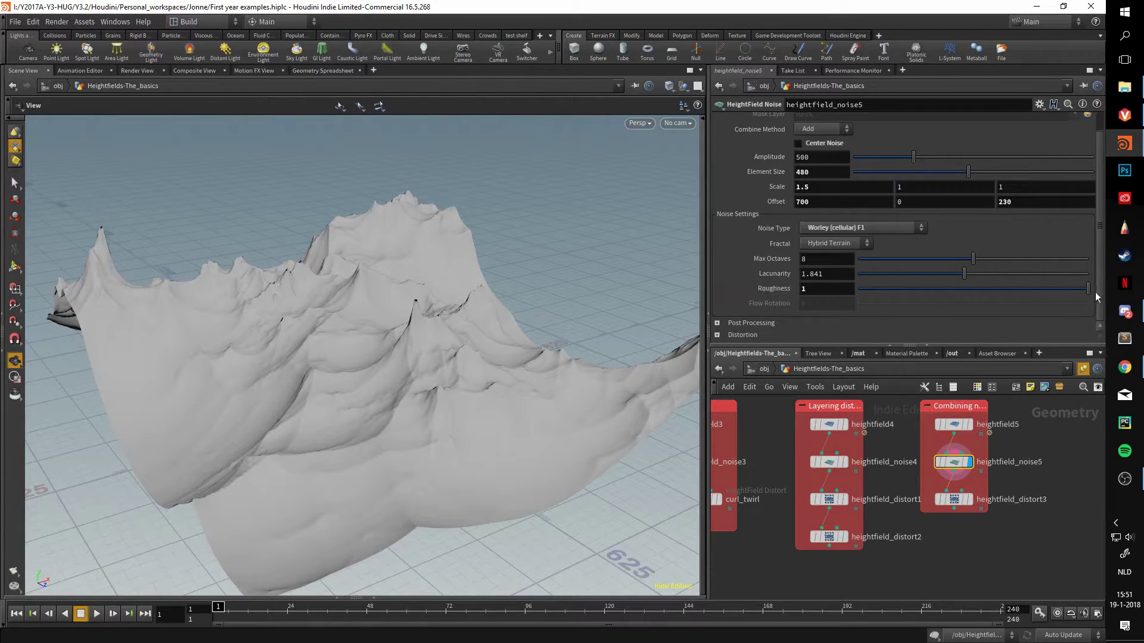
mouse_move(1089, 290)
left_mouse_down()
mouse_move(966, 285)
mouse_move(1090, 286)
left_mouse_up()
left_click_drag(580, 296, 547, 264)
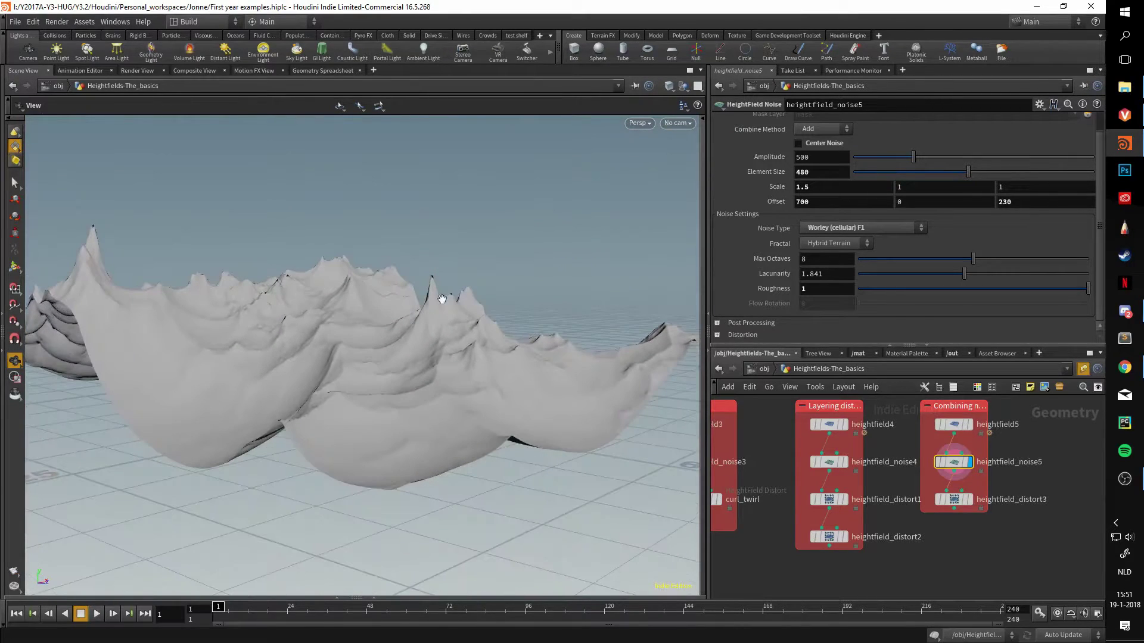
left_click_drag(439, 332, 507, 384)
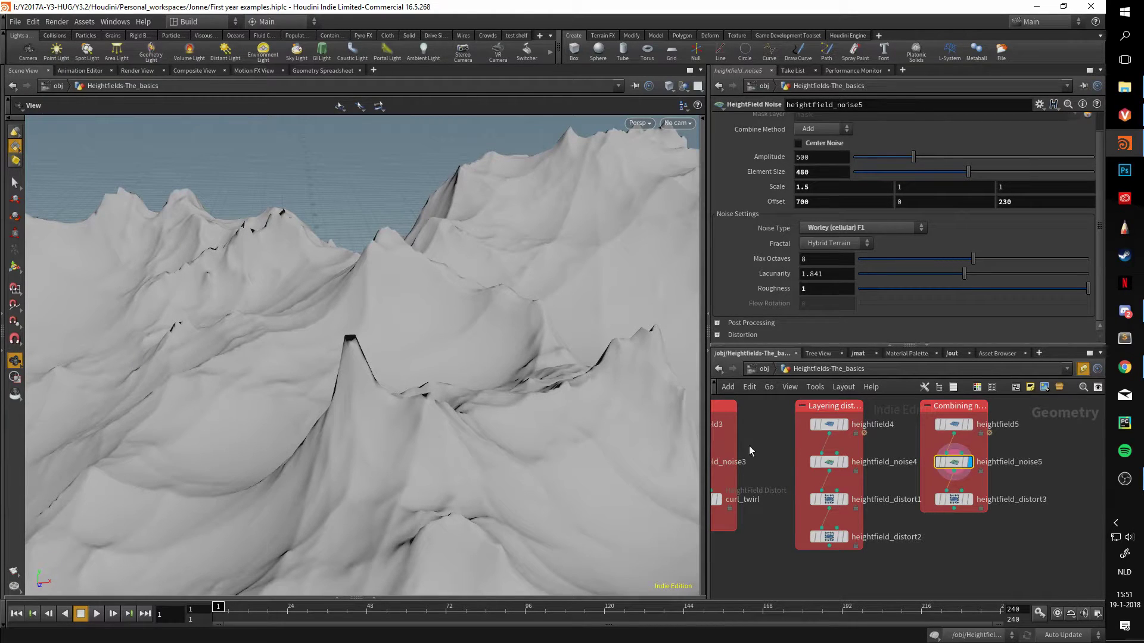
- Set heightfield5's Grid Samples to 2048 and inspect the finer peaks
left_click(944, 429)
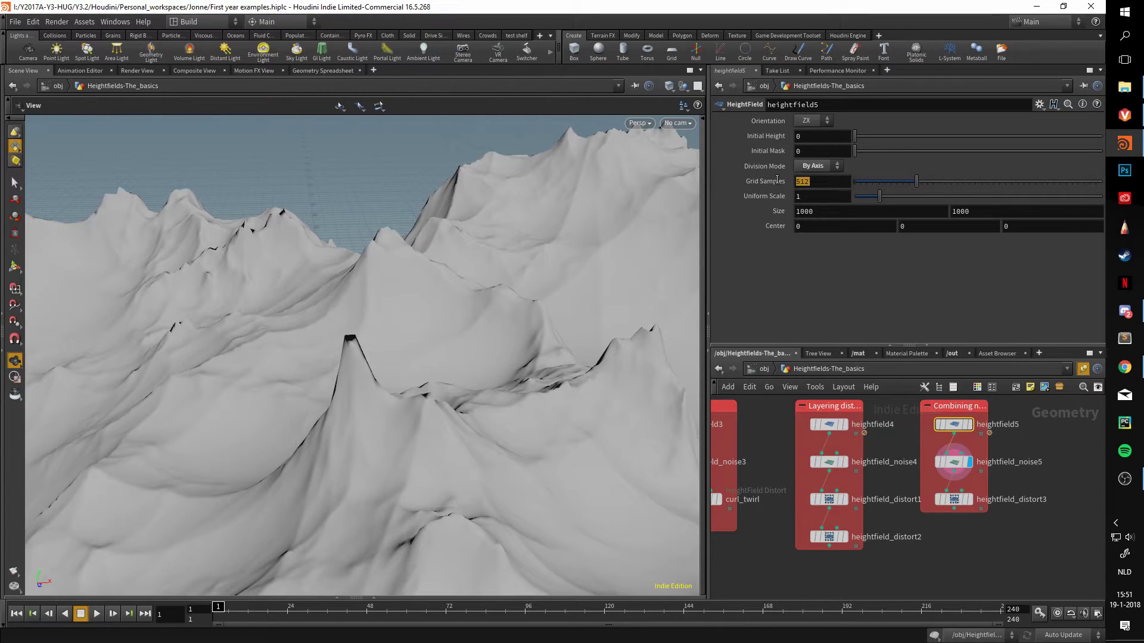
left_click(803, 179)
type("2048")
key("Return")
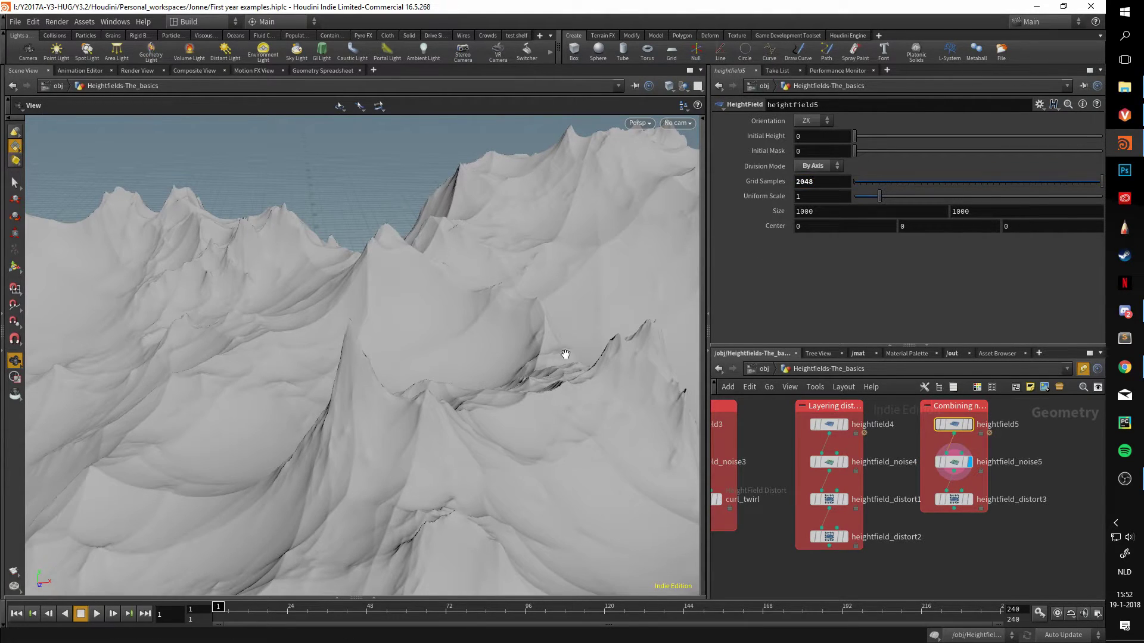
mouse_move(633, 361)
left_mouse_down()
mouse_move(582, 358)
mouse_move(574, 391)
mouse_move(617, 387)
mouse_move(615, 352)
mouse_move(529, 324)
mouse_move(585, 314)
mouse_move(494, 316)
mouse_move(591, 323)
mouse_move(551, 319)
mouse_move(543, 332)
mouse_move(587, 378)
mouse_move(622, 350)
left_mouse_up()
- Return heightfield5's Grid Samples to 512 and view the softer range
left_click(820, 184)
key("Return")
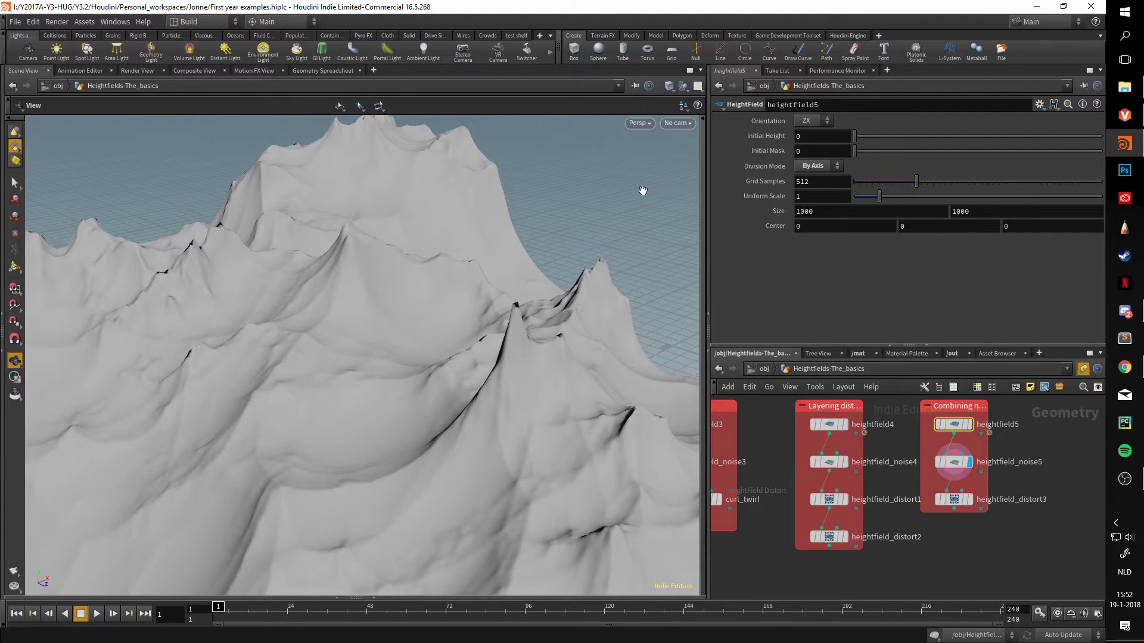
left_click_drag(637, 196, 484, 343)
middle_click_drag(558, 335, 524, 299)
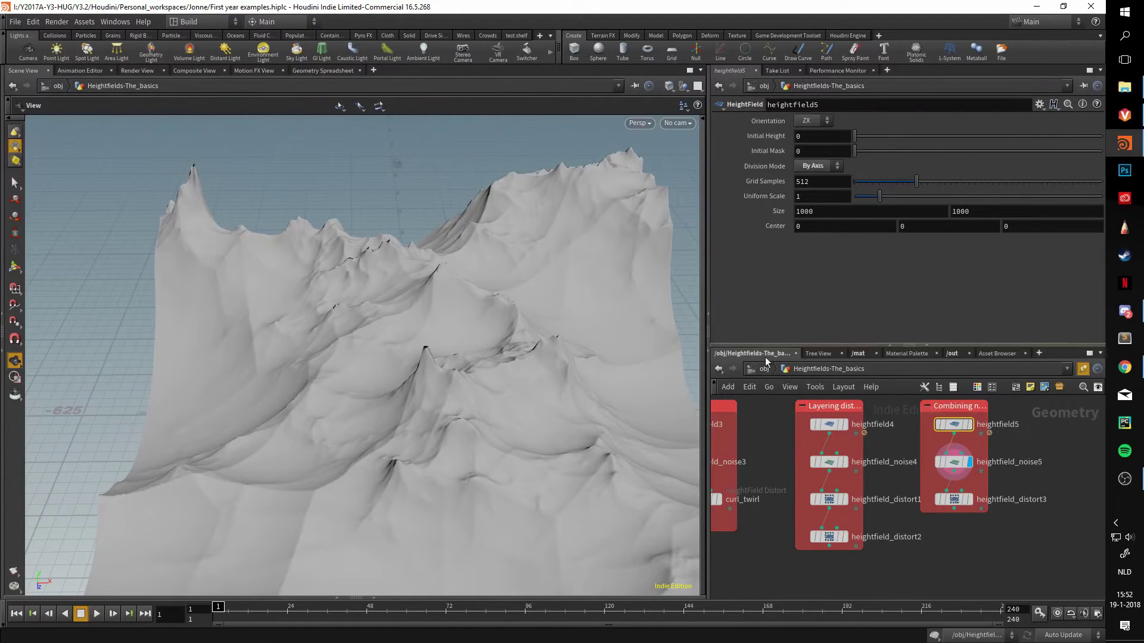
- Display heightfield_distort3's curl-distorted terrain and open its settings
left_click(970, 500)
left_click(955, 500)
left_click_drag(685, 471, 512, 369)
- Set heightfield_noise5's Offset to 50, 0, 0
left_click(953, 424)
left_click(953, 462)
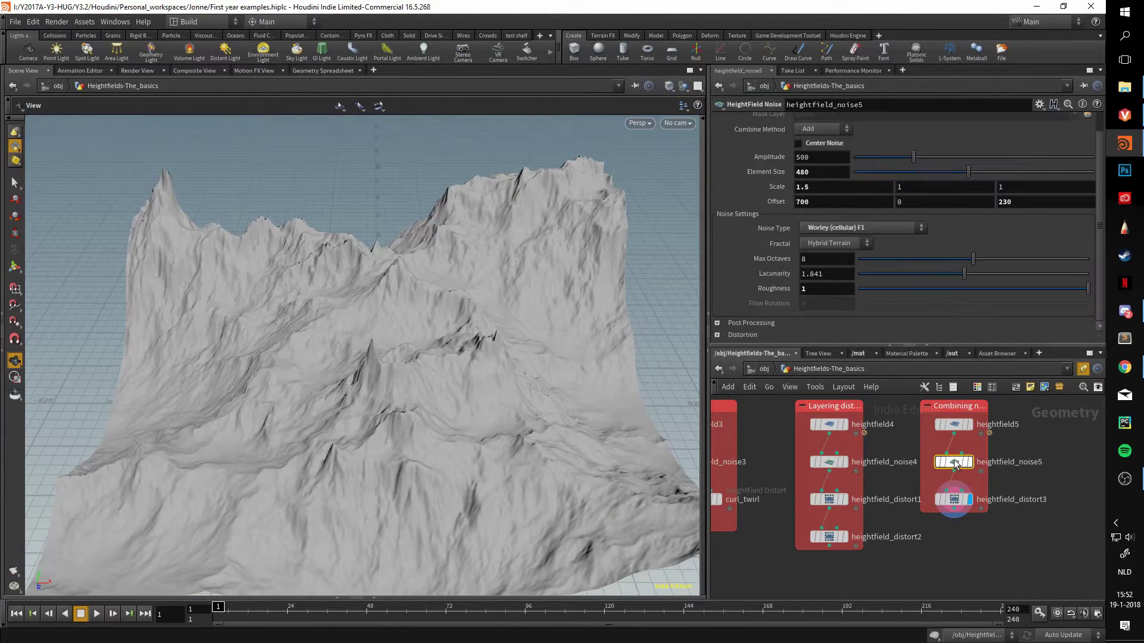
middle_click_drag(841, 203, 497, 145)
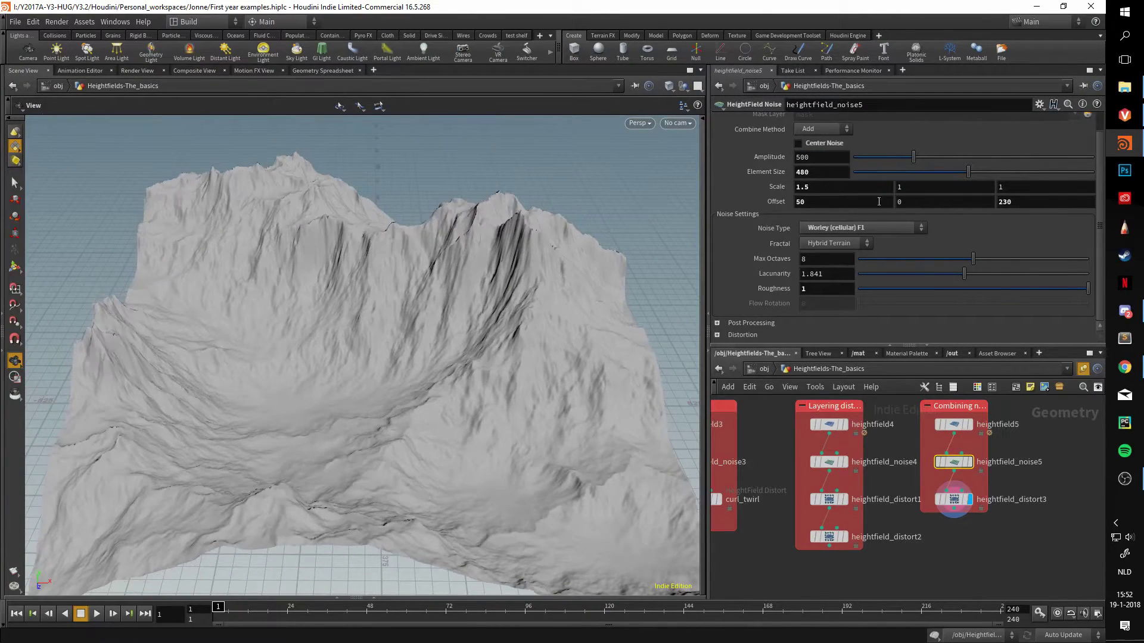
double_click(1031, 204)
type("0")
key("Return")
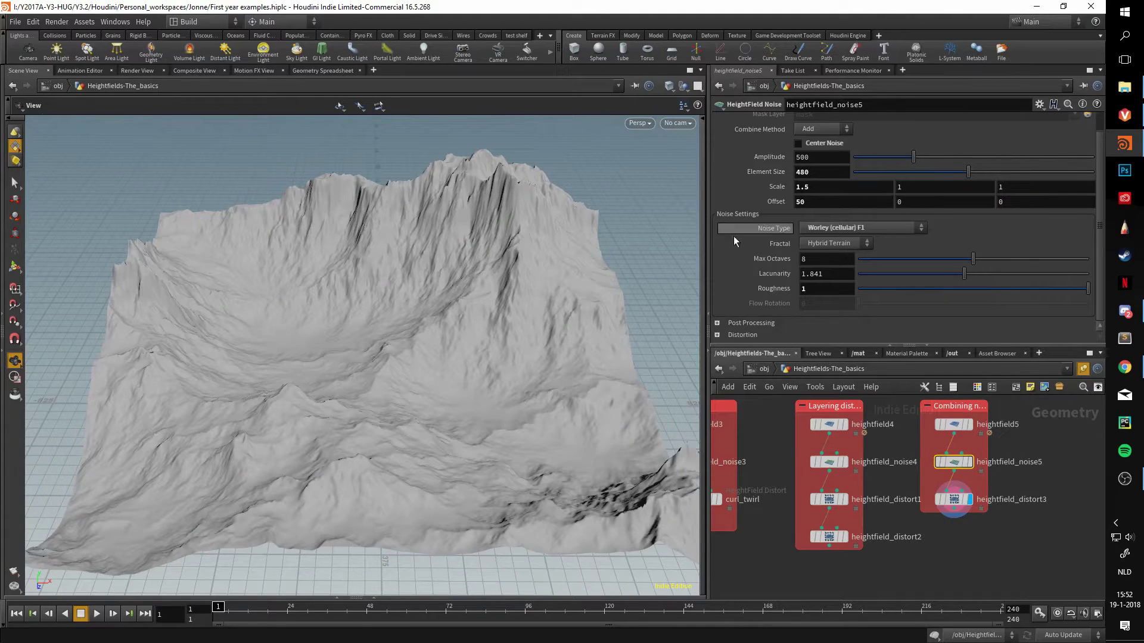
mouse_move(498, 248)
left_mouse_down()
mouse_move(595, 256)
mouse_move(477, 244)
left_mouse_up()
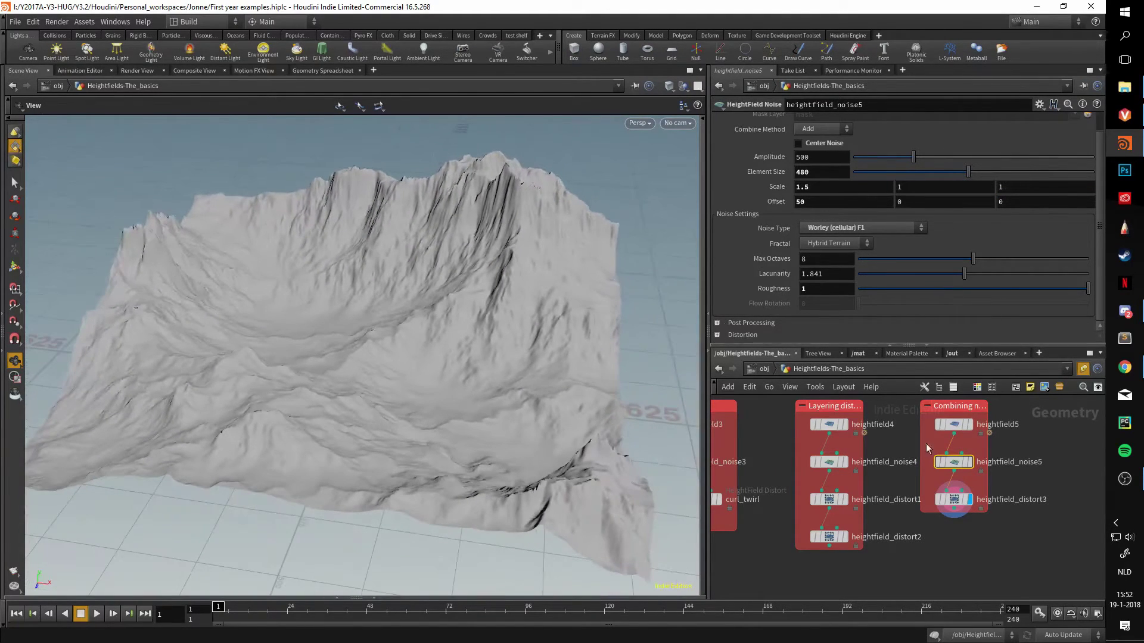
- Select heightfield_distort3 (Amplitude 20, Element Size 100) and view the cliff obliquely
left_click(953, 499)
left_click_drag(539, 286, 548, 370)
left_click_drag(474, 234, 453, 160)
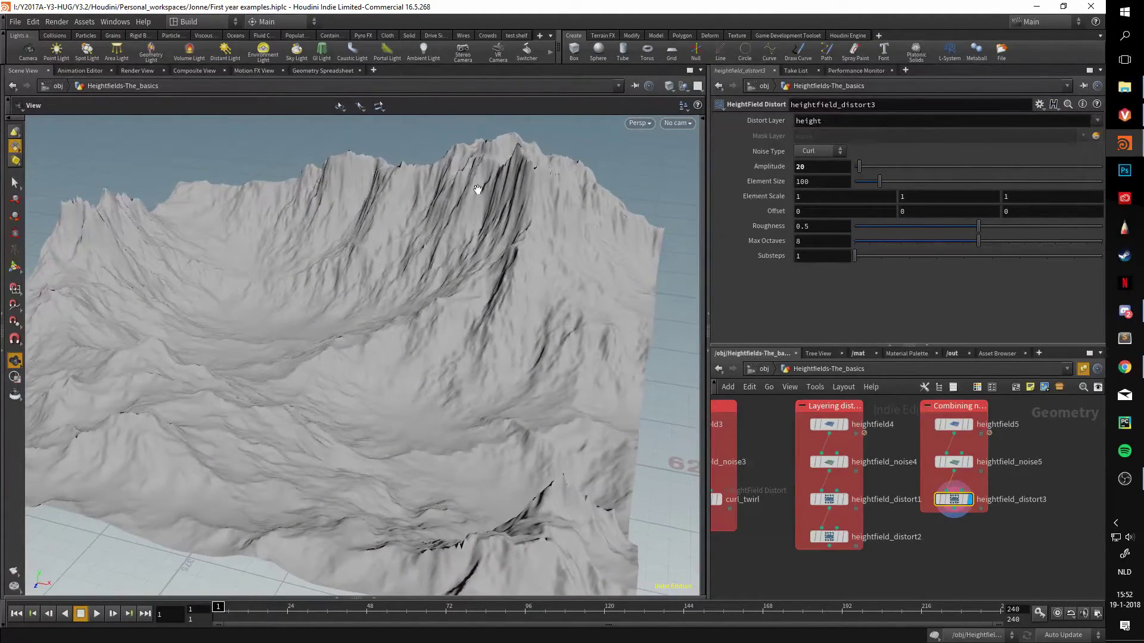
- Raise the curl distortion amplitude to about 43 and substeps to 5, checking the cliff from several angles
left_click_drag(860, 166, 865, 164)
left_click_drag(661, 250, 613, 238)
left_click_drag(855, 256, 977, 255)
left_click_drag(557, 306, 486, 268)
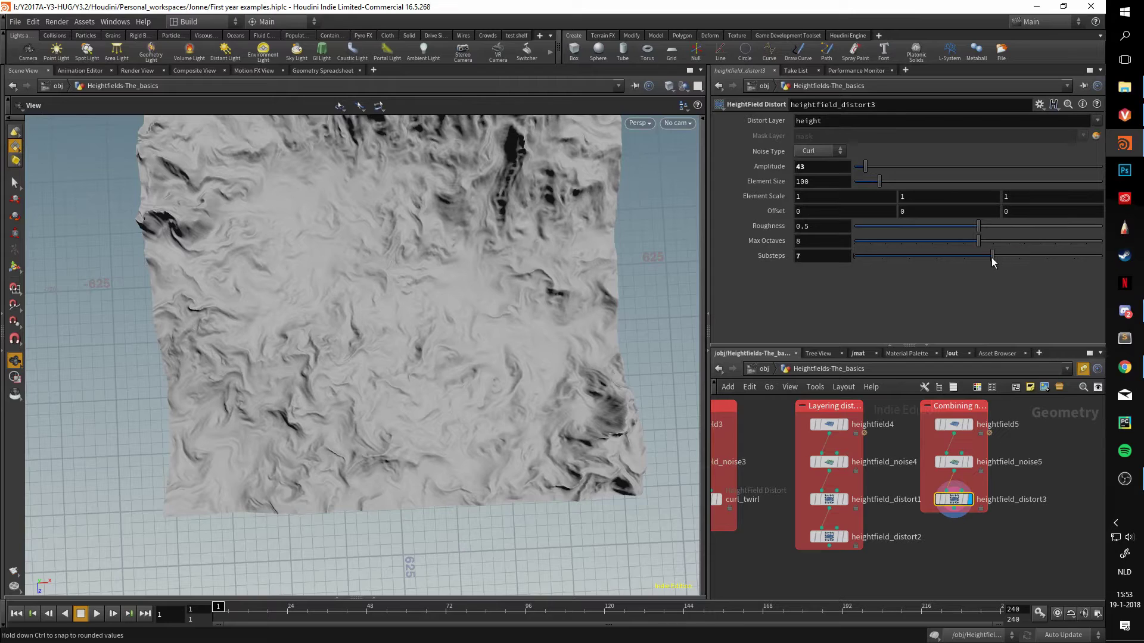
left_click_drag(522, 292, 516, 143)
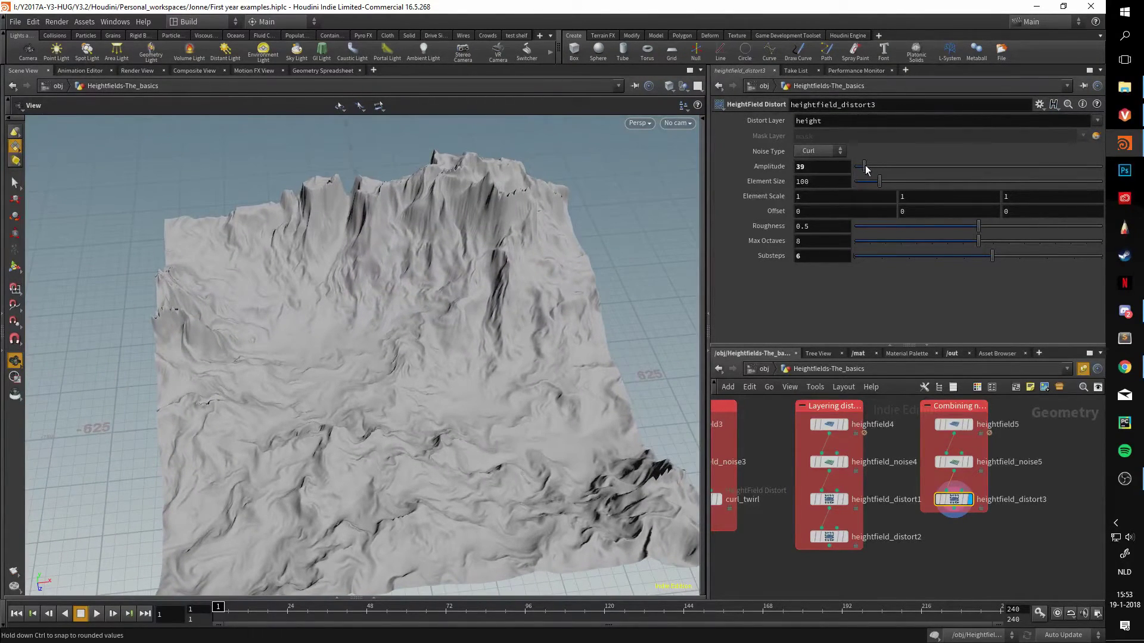
- Set the distortion amplitude to exactly 50 and the element size to 250
mouse_move(866, 167)
left_mouse_down()
mouse_move(876, 166)
mouse_move(865, 166)
left_mouse_up()
left_click(821, 166)
type("5")
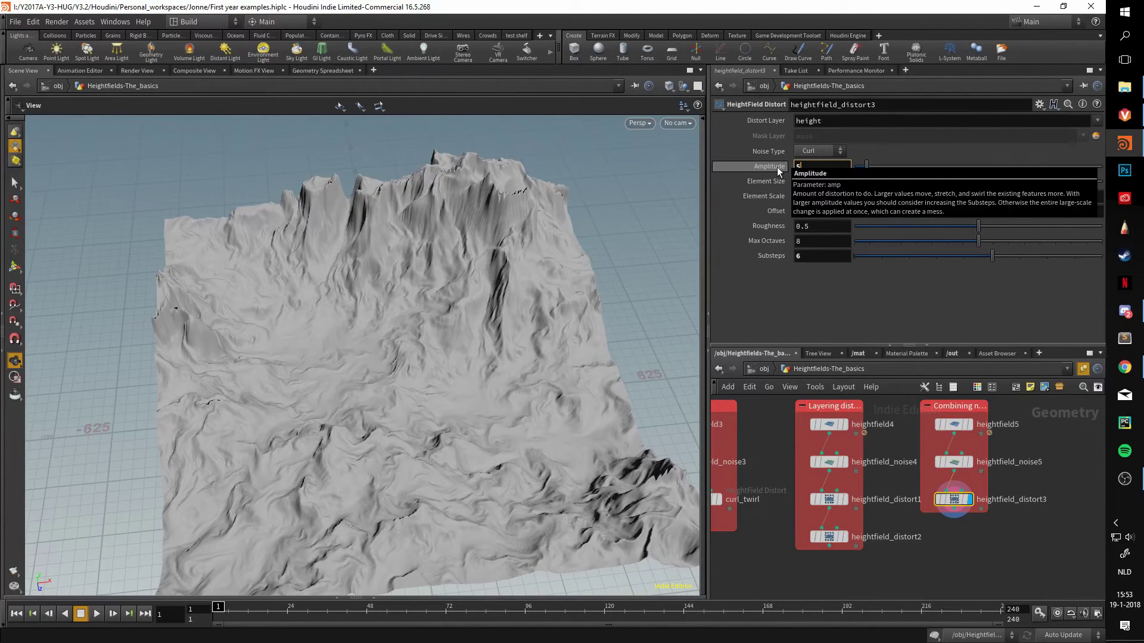
type("0")
key("Return")
left_click_drag(899, 181, 911, 181)
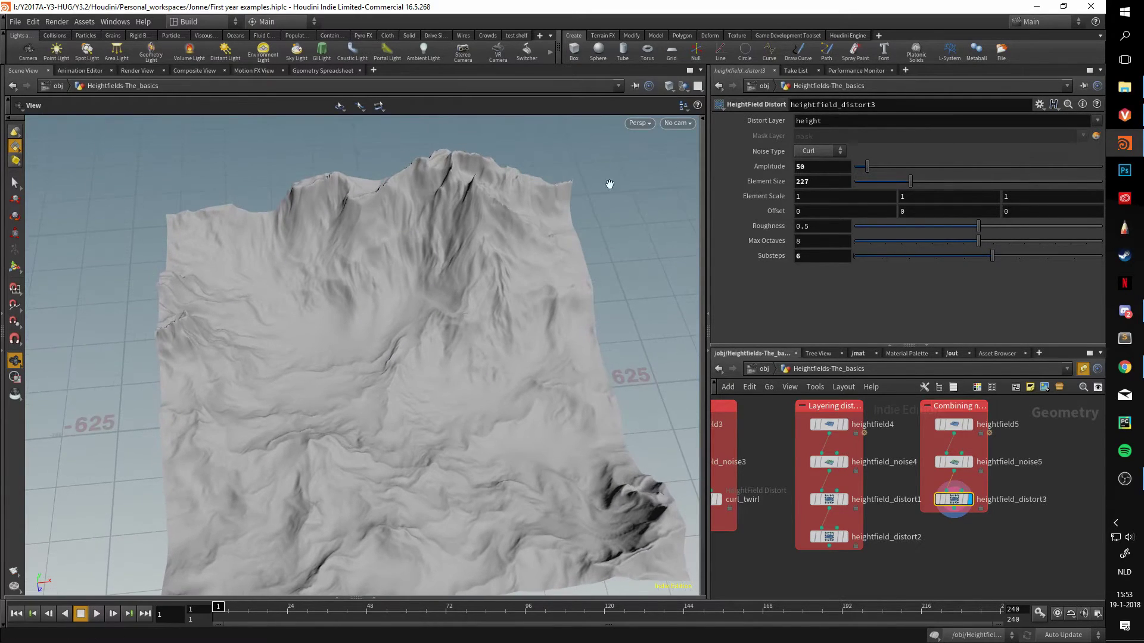
left_click(833, 182)
type("250")
key("Return")
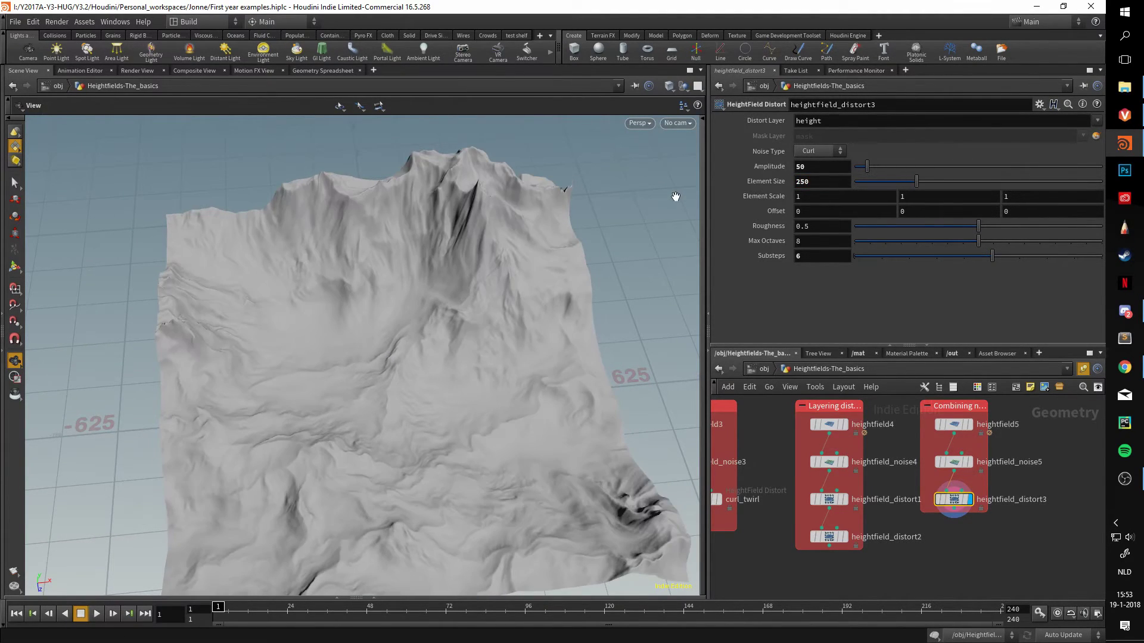
left_click_drag(496, 274, 469, 294)
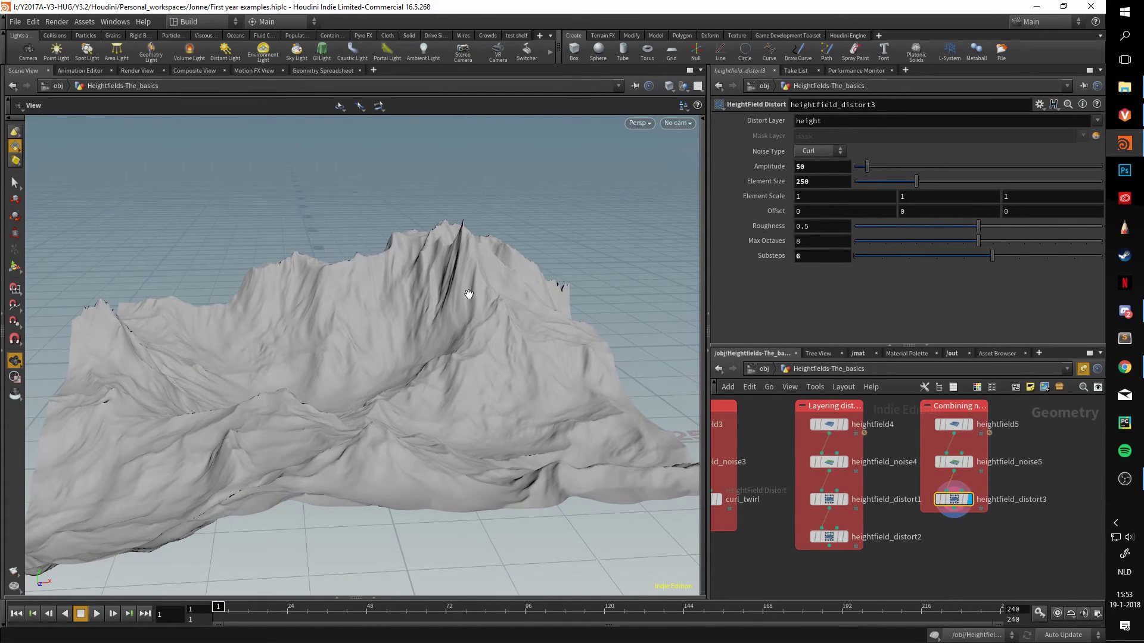